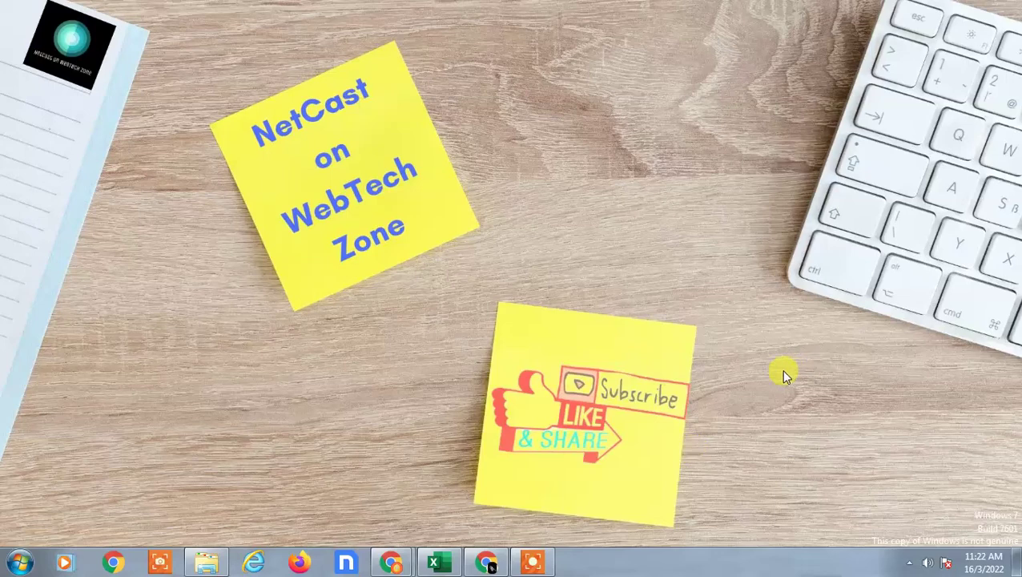
# Step: Switch from the desktop to the Google Drive window in Chrome
pyautogui.rightClick(660, 198)
pyautogui.click(737, 246)
pyautogui.click(486, 565)
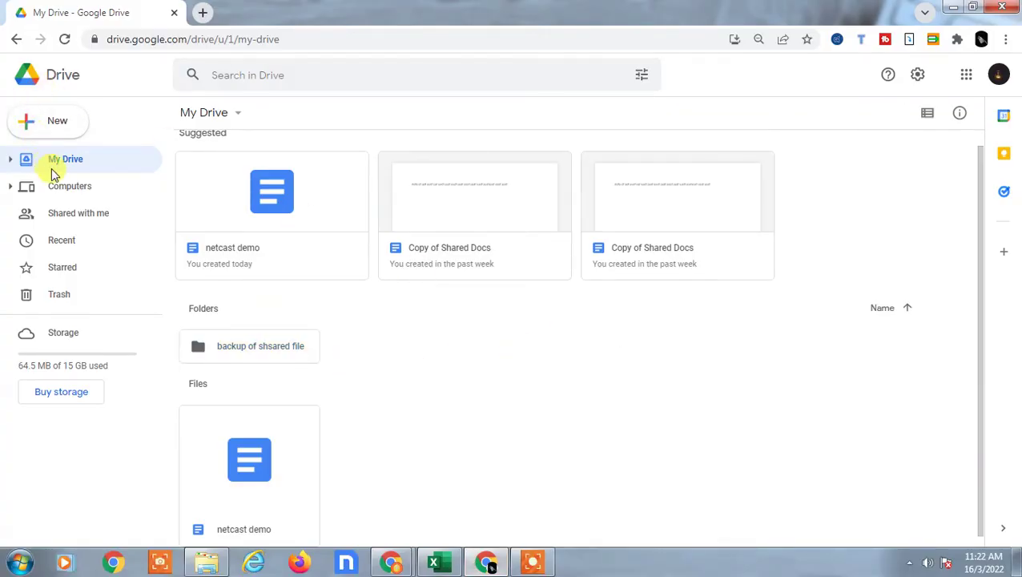
# Step: Open the Drive of the default signed-in account in a new browser tab
pyautogui.click(997, 74)
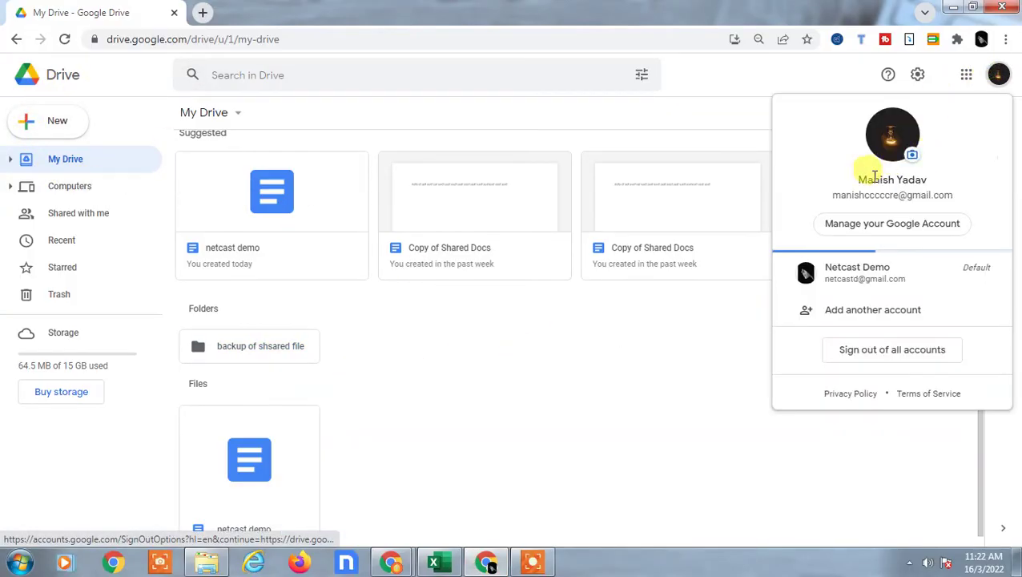
pyautogui.rightClick(862, 275)
pyautogui.click(894, 282)
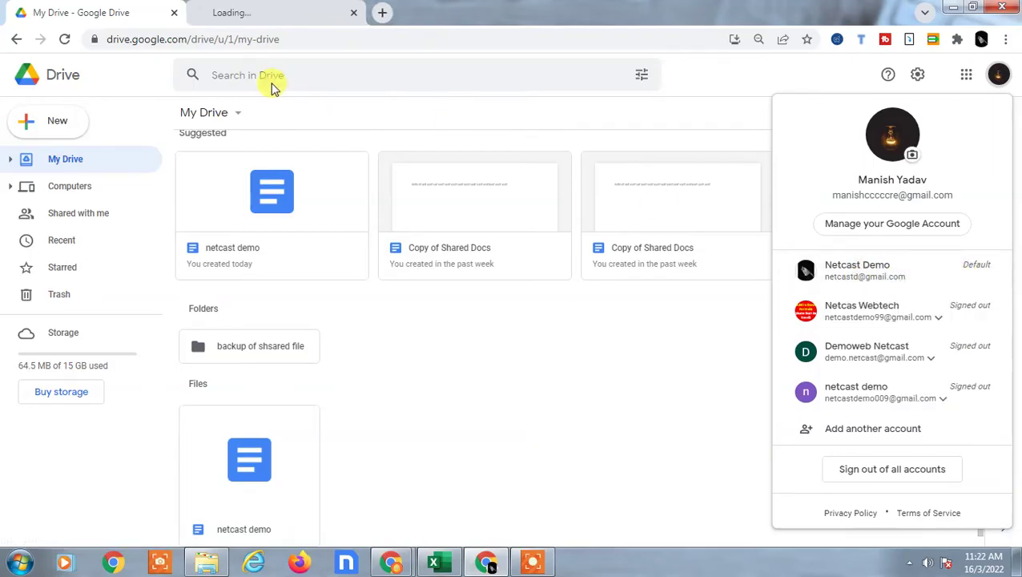
pyautogui.click(280, 11)
pyautogui.click(74, 8)
pyautogui.click(274, 9)
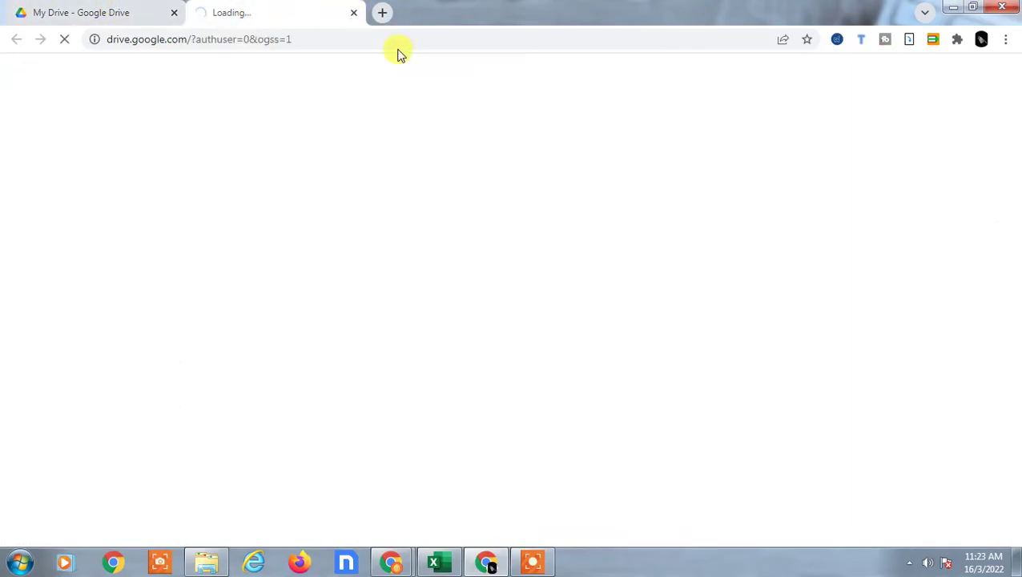
pyautogui.click(130, 17)
pyautogui.click(273, 10)
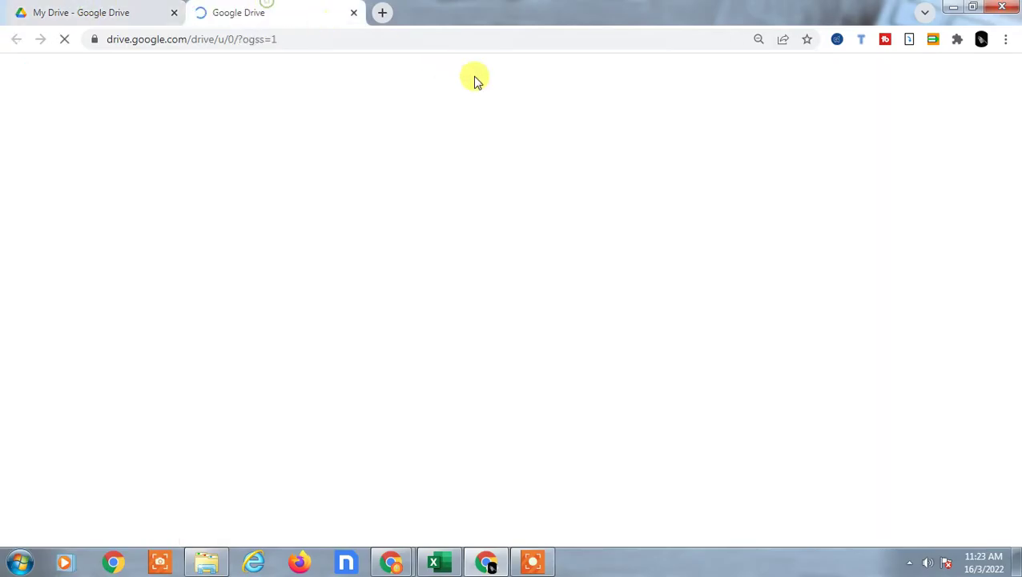
# Step: Check which account each Drive tab belongs to and compare their contents, returning to the first account's Drive
pyautogui.click(996, 79)
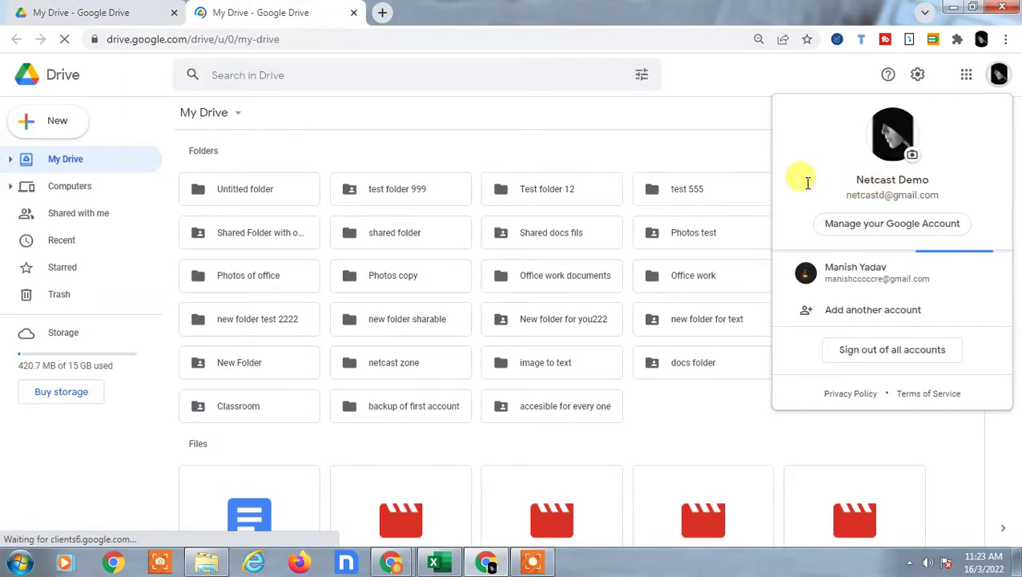
pyautogui.click(102, 11)
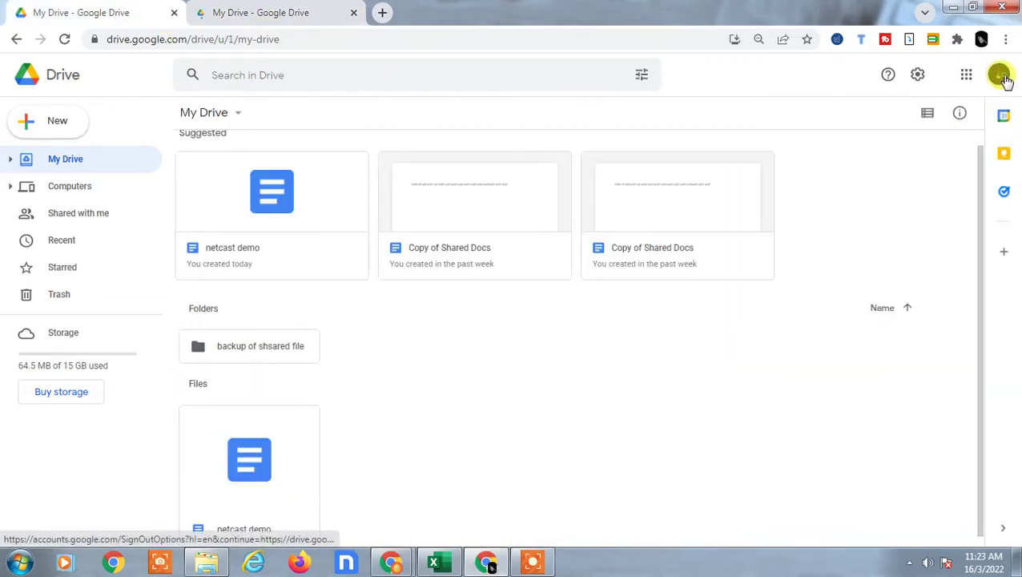
pyautogui.click(998, 76)
pyautogui.click(296, 104)
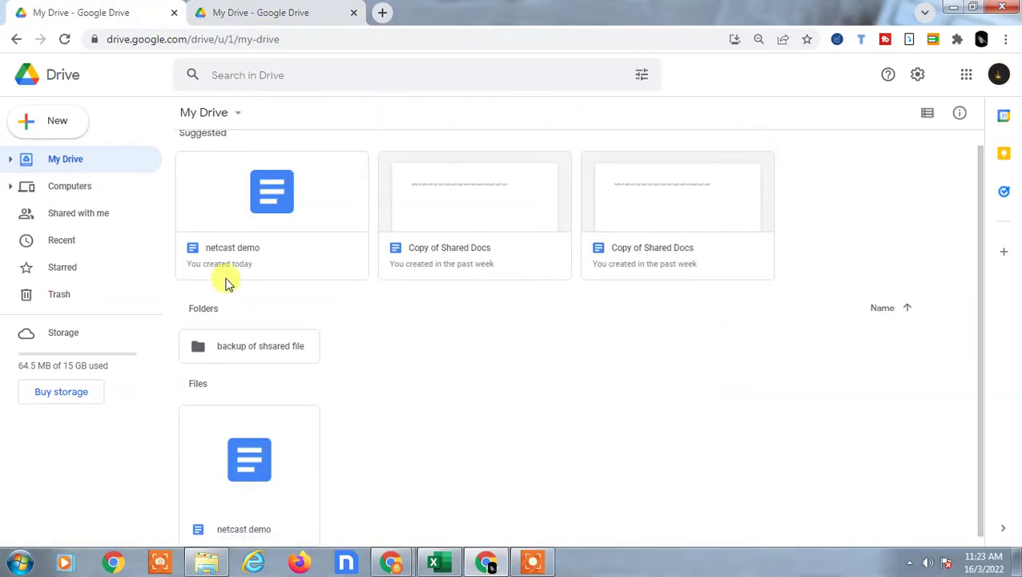
pyautogui.click(205, 10)
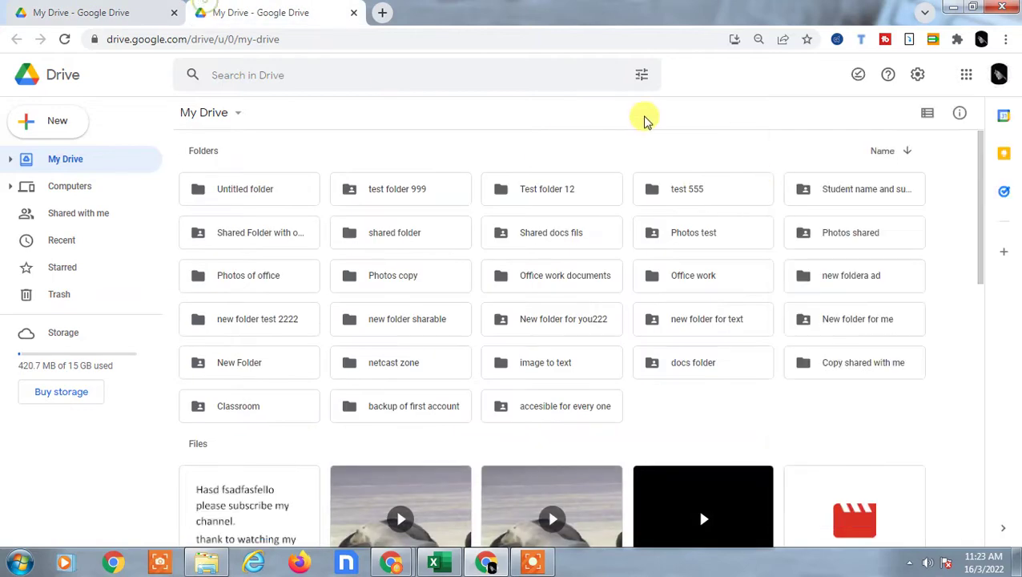
pyautogui.click(63, 22)
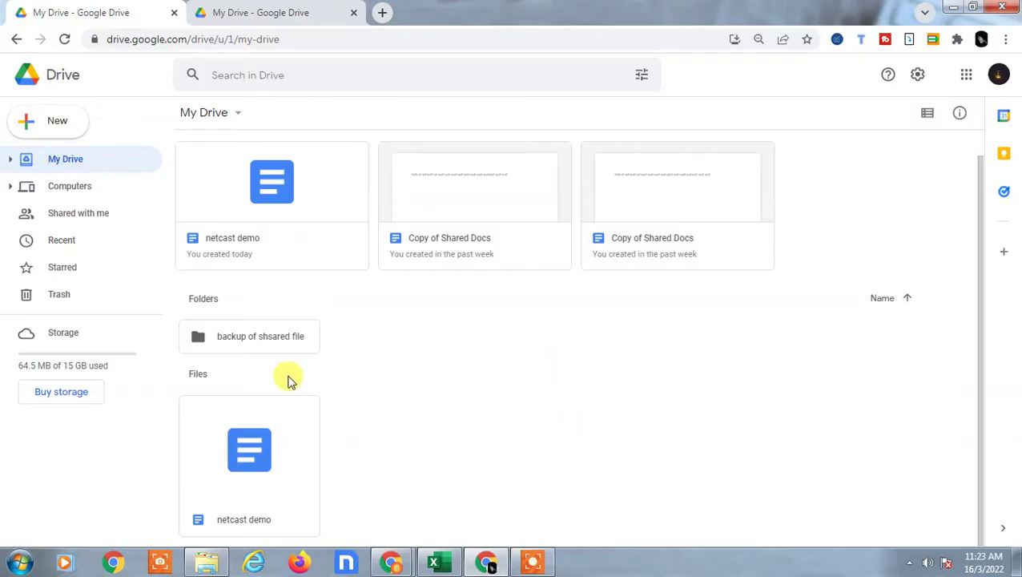
# Step: Examine the folder, file and suggested documents in the first account's My Drive
pyautogui.click(262, 336)
pyautogui.click(316, 453)
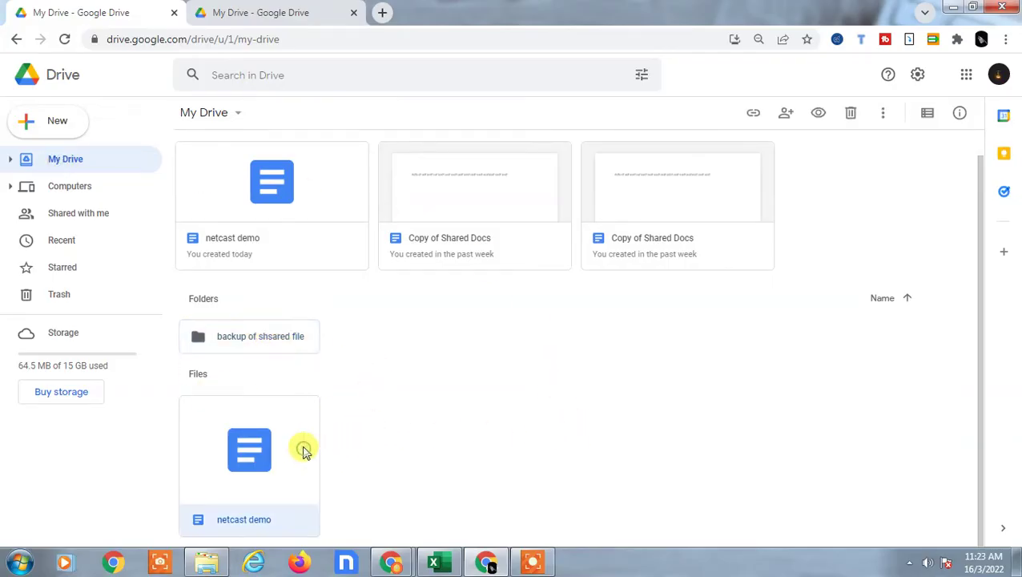
pyautogui.click(618, 373)
pyautogui.scroll(1, 560, 336)
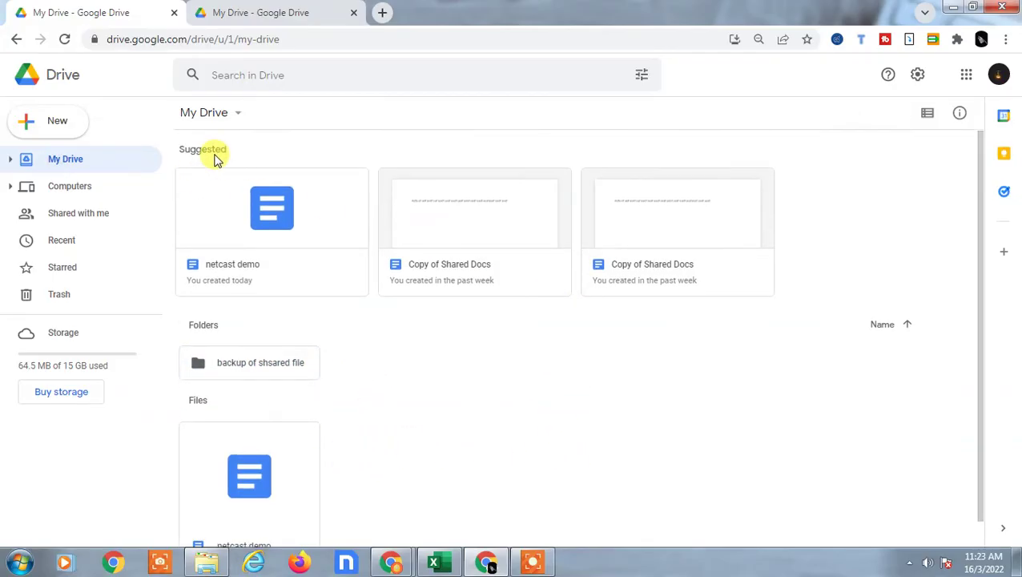
pyautogui.click(320, 227)
pyautogui.click(404, 231)
pyautogui.click(735, 238)
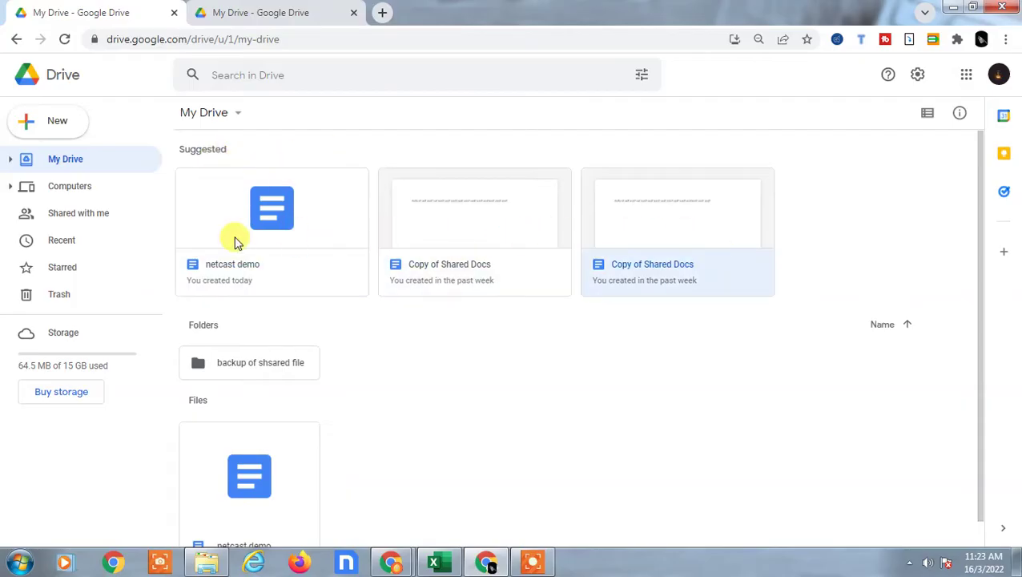
pyautogui.click(234, 238)
pyautogui.click(445, 222)
pyautogui.click(679, 236)
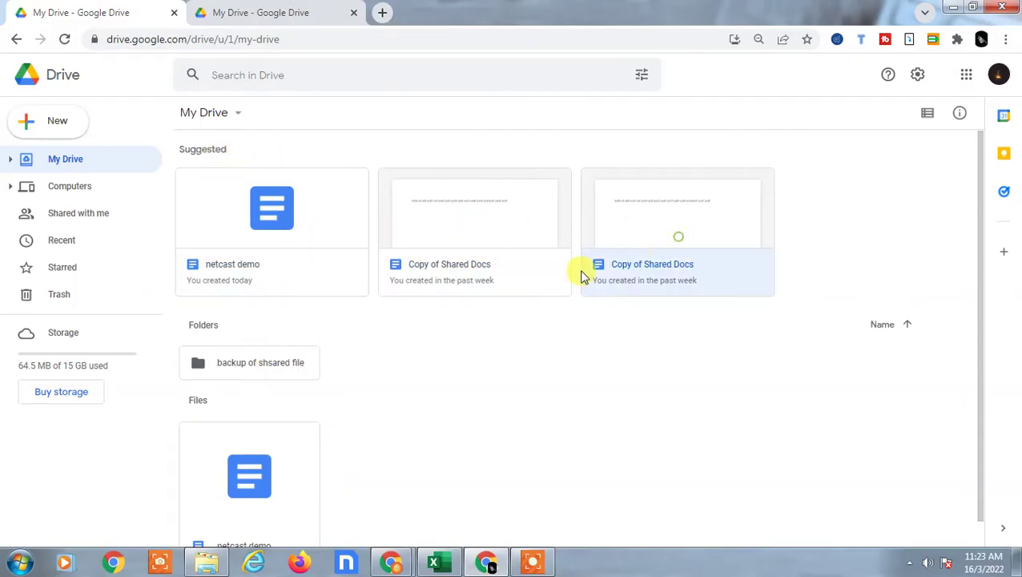
pyautogui.scroll(-1, 480, 296)
pyautogui.scroll(1, 200, 185)
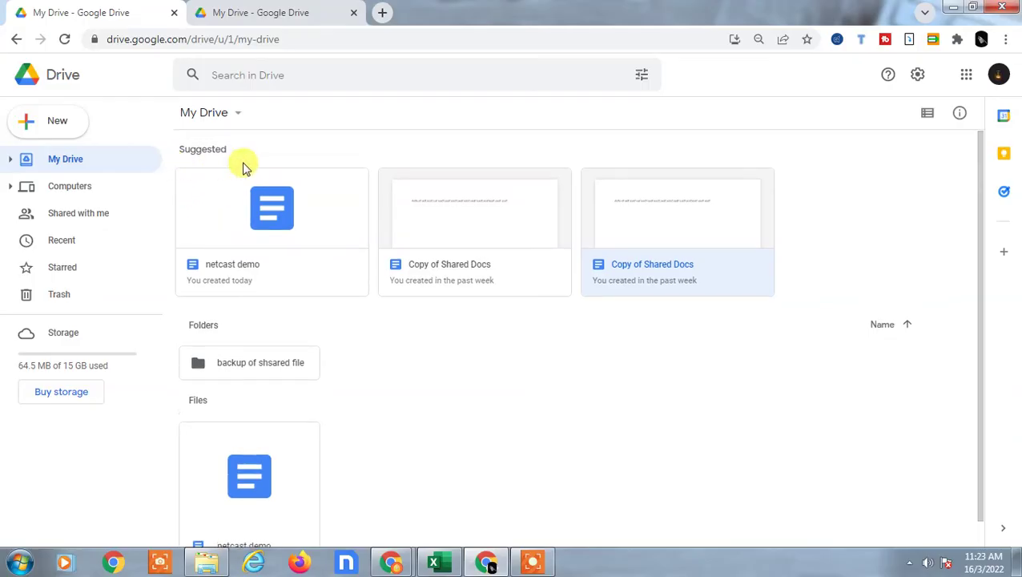
pyautogui.click(498, 234)
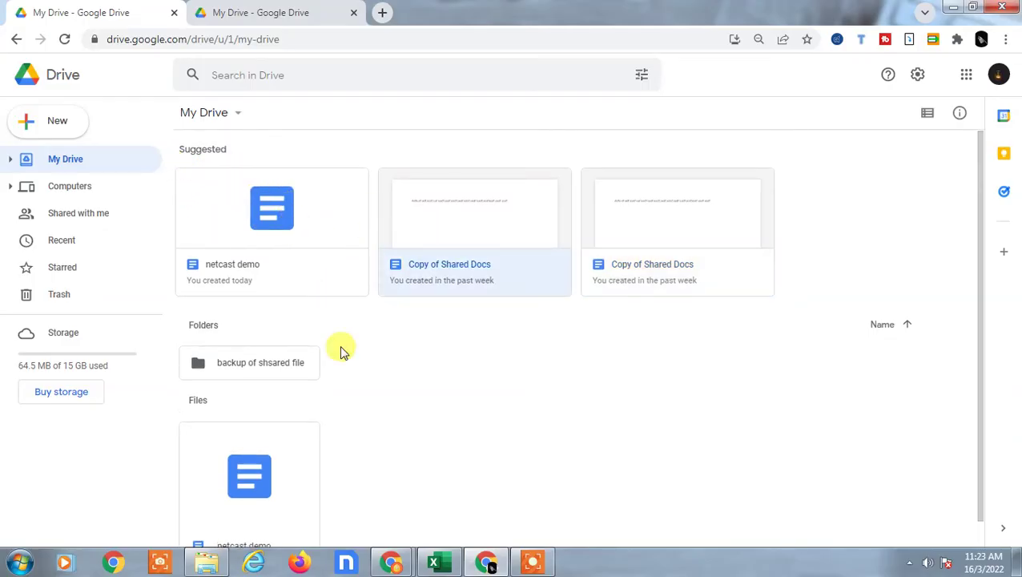
pyautogui.scroll(-1, 471, 435)
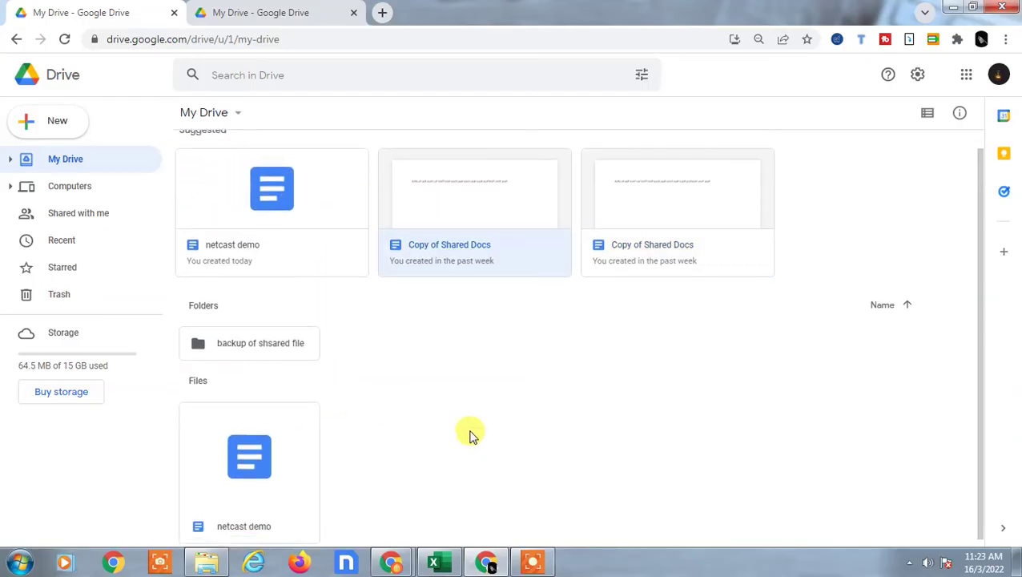
# Step: Display My Drive as a list and check the backup of shsared file folder and the netcast demo file
pyautogui.click(927, 120)
pyautogui.click(292, 358)
pyautogui.click(315, 391)
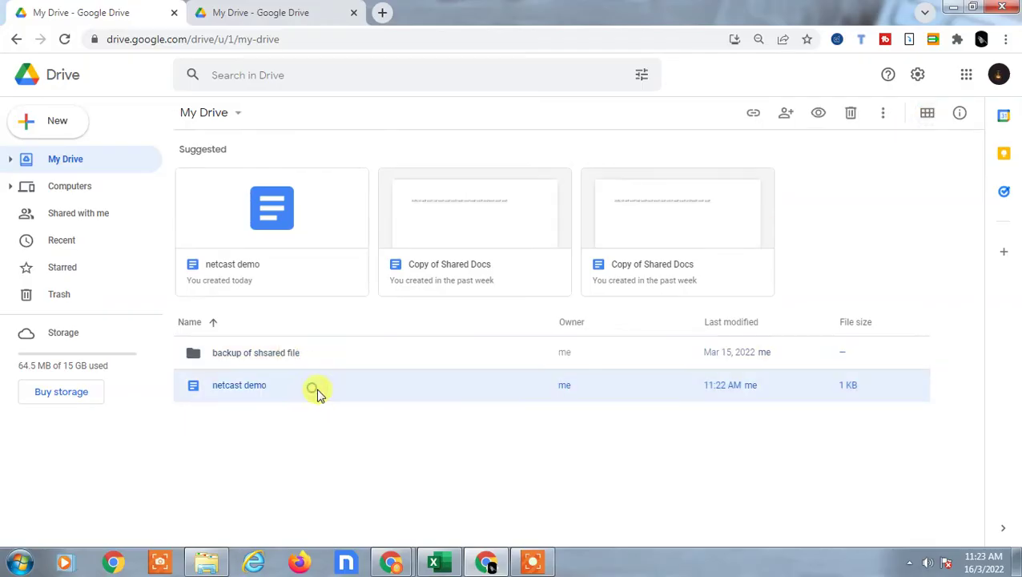
pyautogui.click(363, 478)
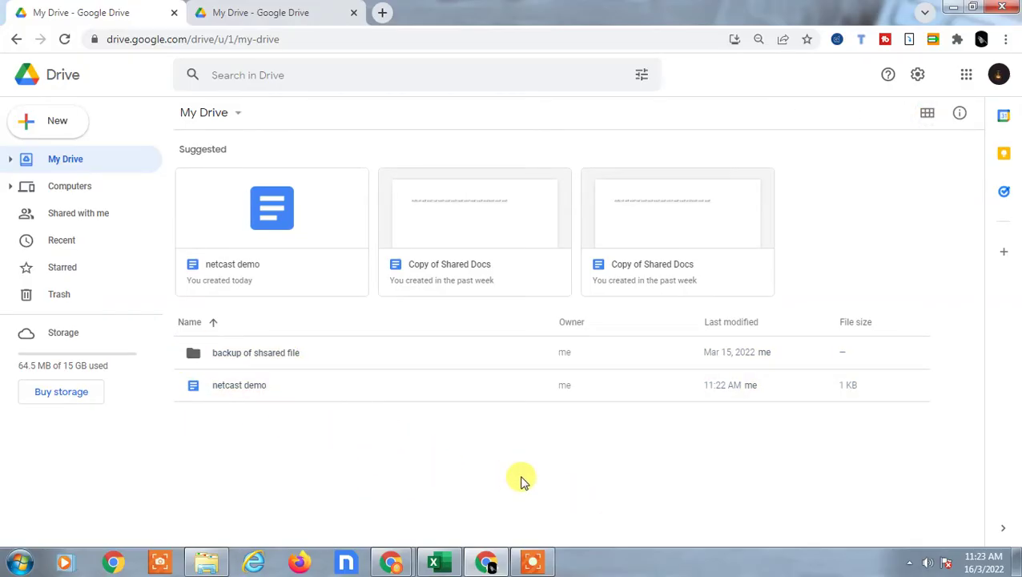
# Step: Review the actions available for both My Drive items together, for the folder alone and for the netcast demo file alone
pyautogui.hotkey('ctrl', 'a')
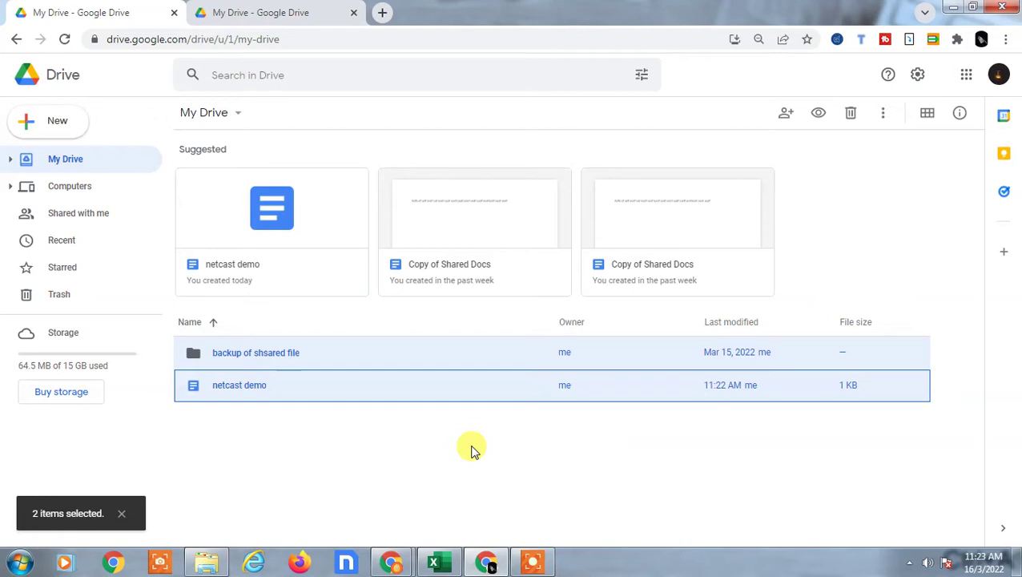
pyautogui.rightClick(337, 349)
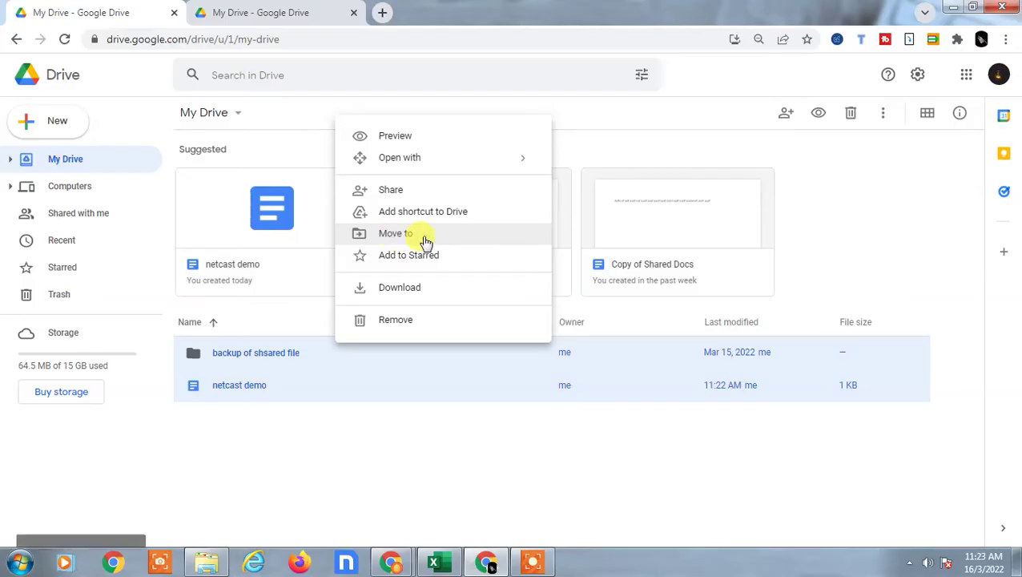
pyautogui.click(273, 385)
pyautogui.click(324, 349)
pyautogui.rightClick(323, 350)
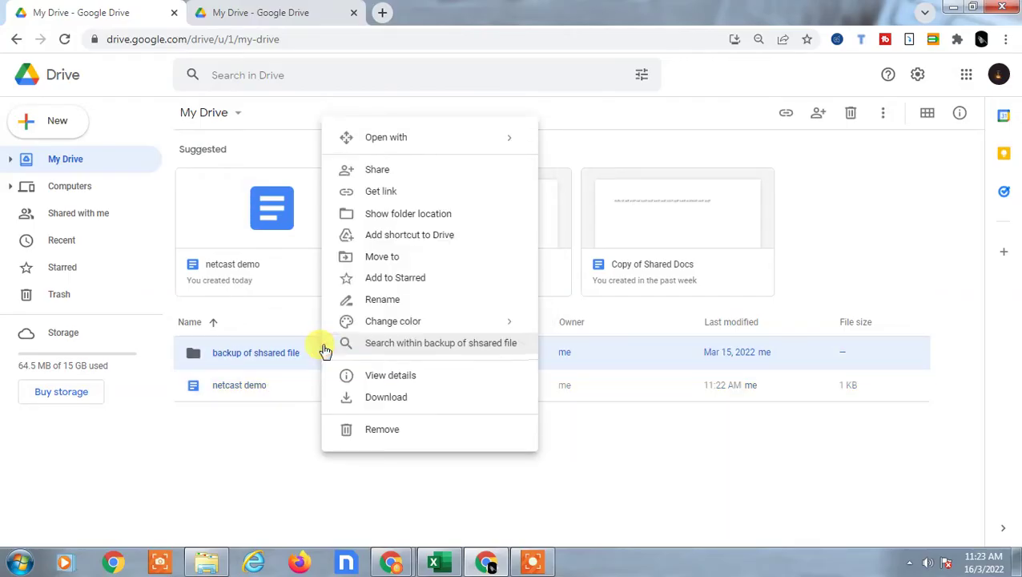
pyautogui.click(294, 387)
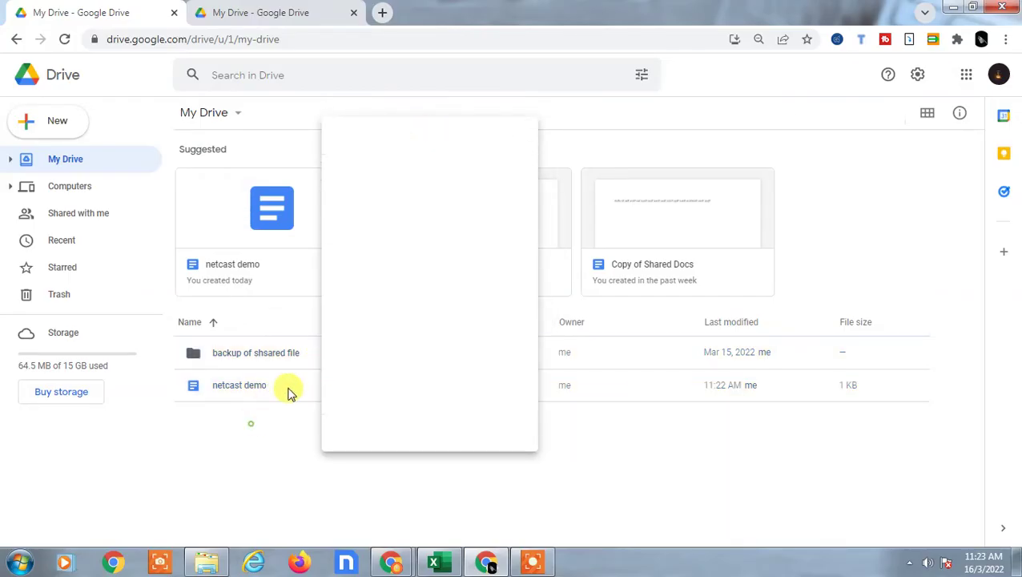
pyautogui.rightClick(296, 386)
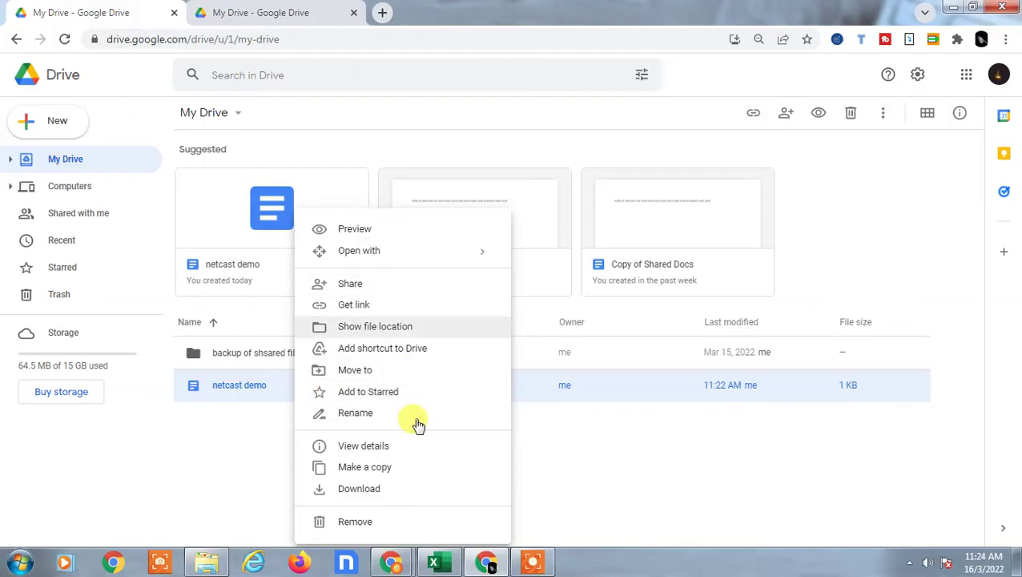
pyautogui.click(230, 450)
# Step: Review the actions available for both documents in the backup of shsared file folder and return to My Drive
pyautogui.doubleClick(290, 356)
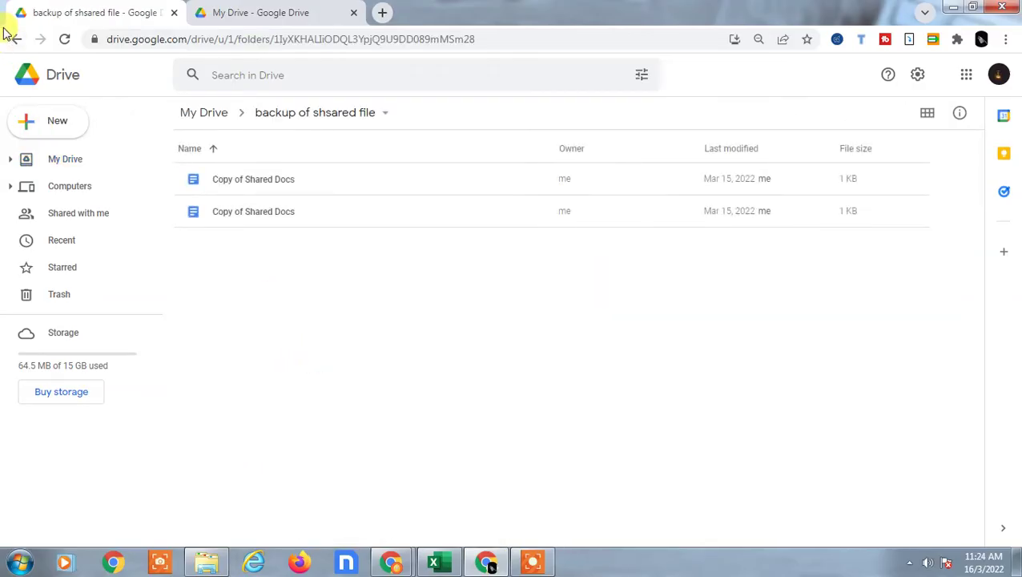
pyautogui.click(14, 37)
pyautogui.click(276, 352)
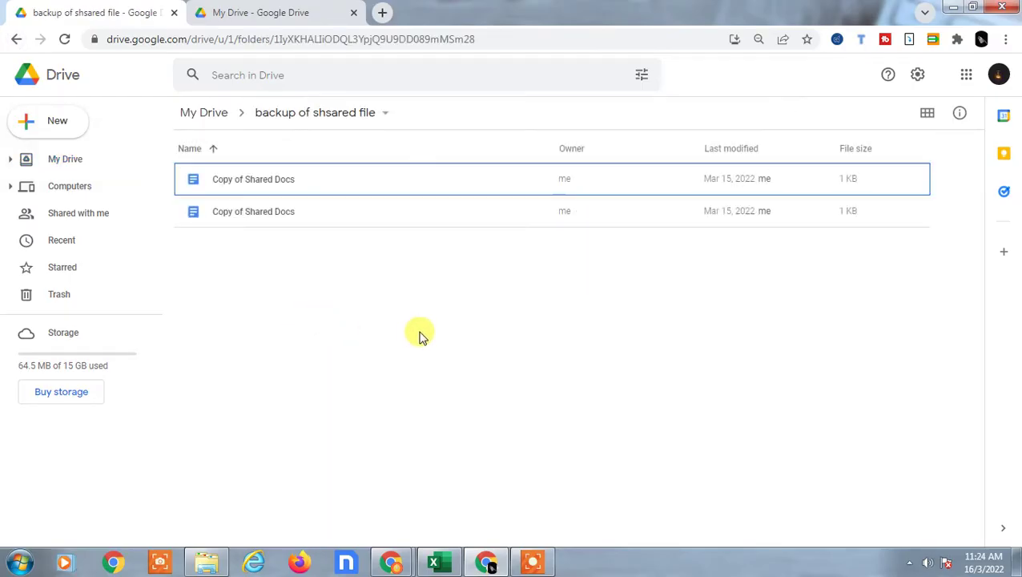
pyautogui.hotkey('ctrl', 'a')
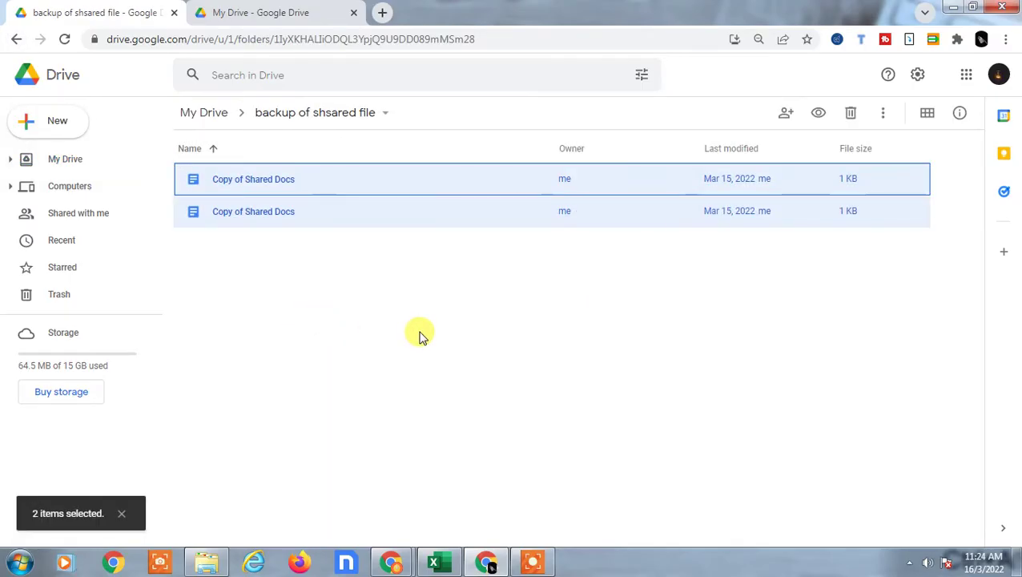
pyautogui.rightClick(328, 175)
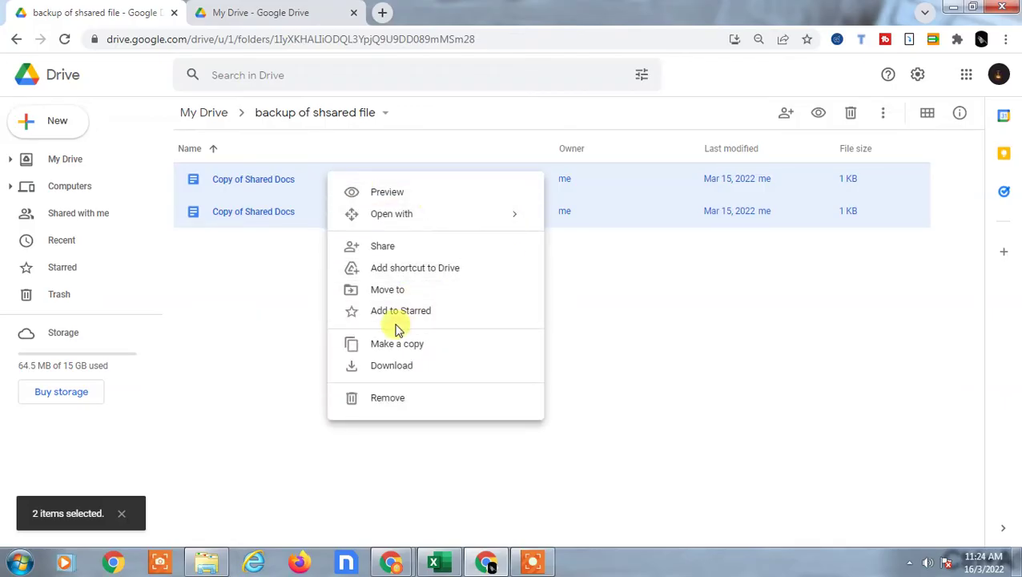
pyautogui.click(396, 365)
pyautogui.click(212, 113)
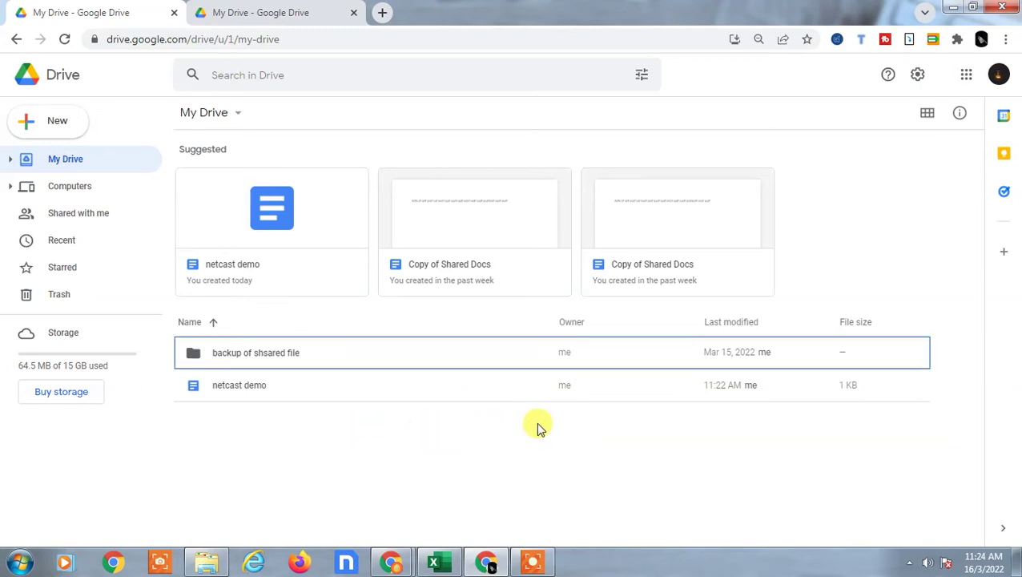
# Step: Move both My Drive items into a new folder named netcast entire google drive
pyautogui.hotkey('ctrl', 'a')
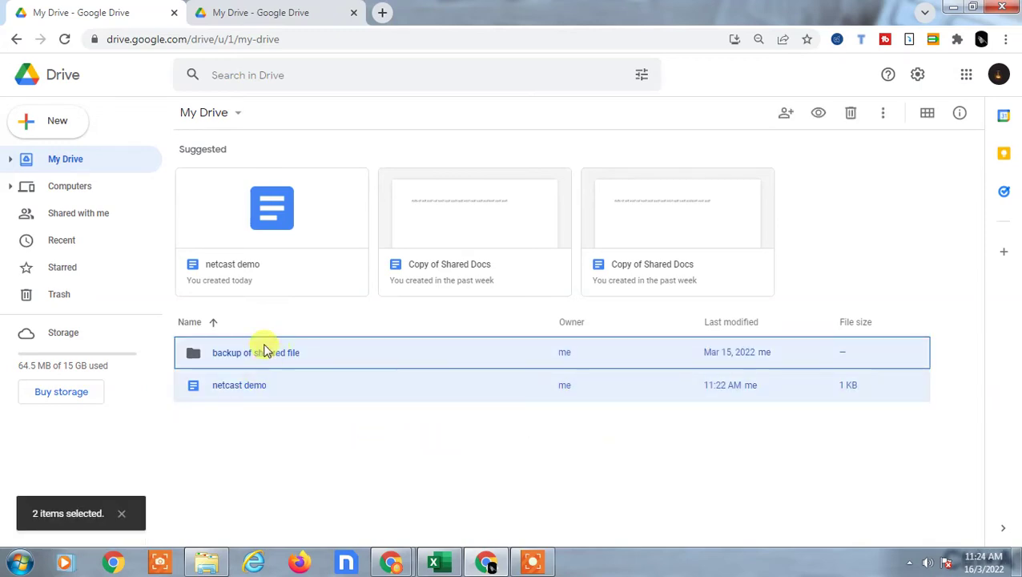
pyautogui.rightClick(337, 352)
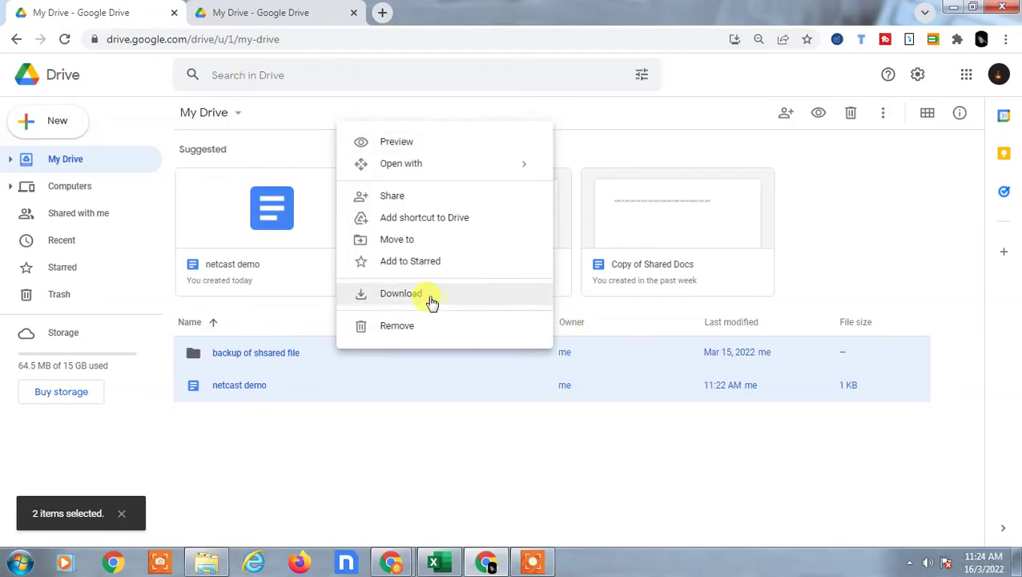
pyautogui.click(719, 465)
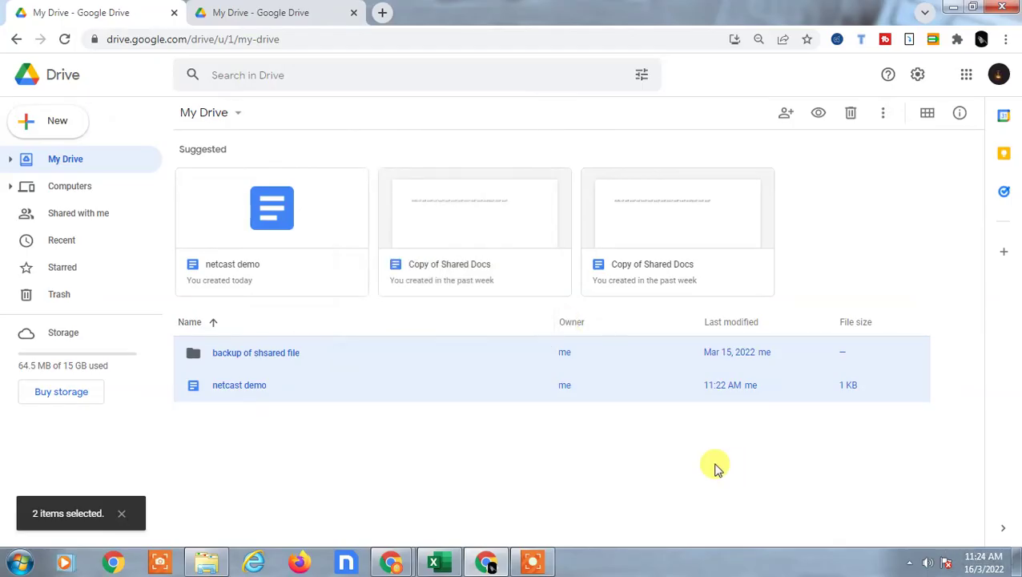
pyautogui.press('z')
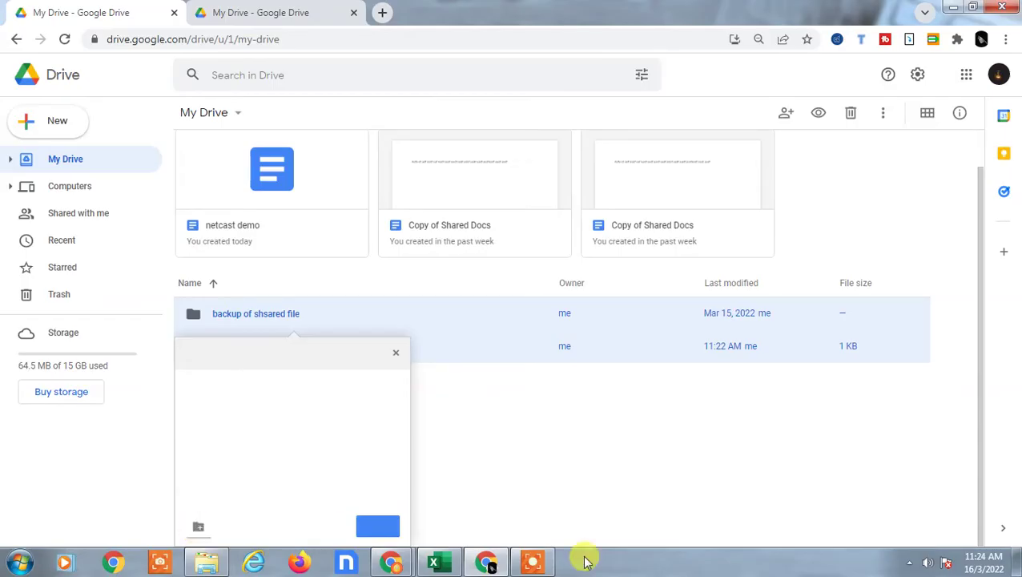
pyautogui.click(910, 562)
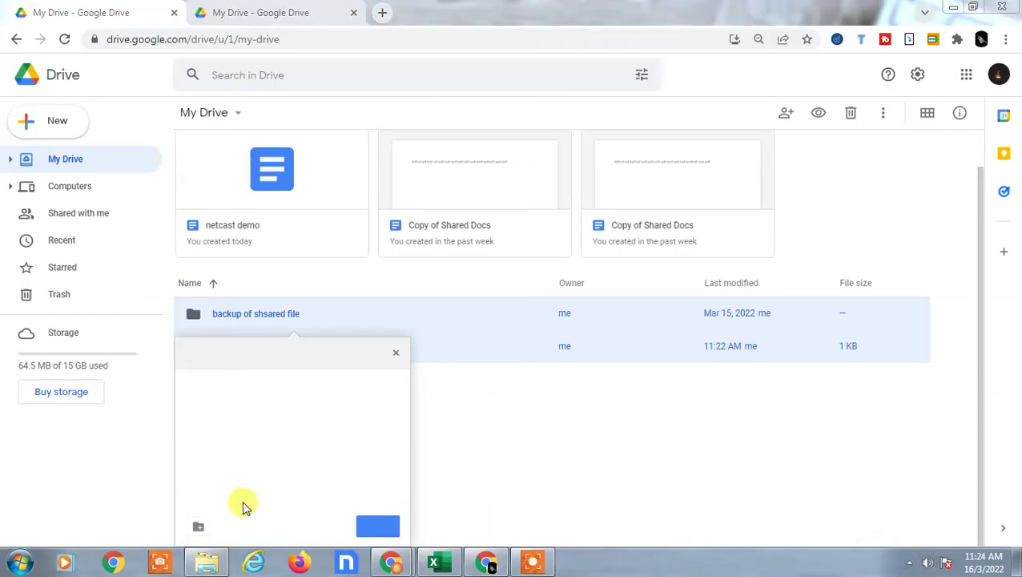
pyautogui.click(199, 528)
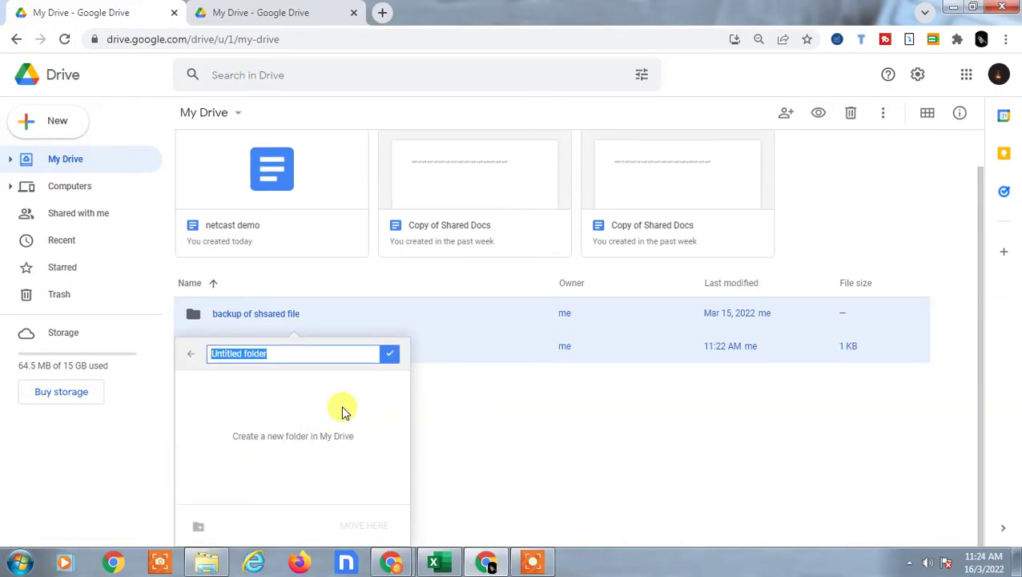
pyautogui.write('netcast en')
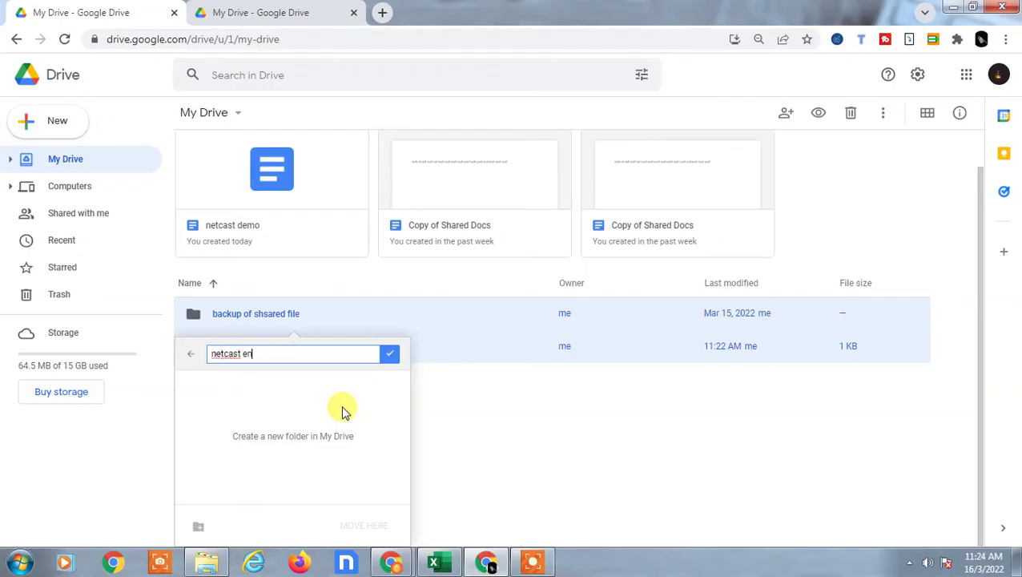
pyautogui.write('tire google drive')
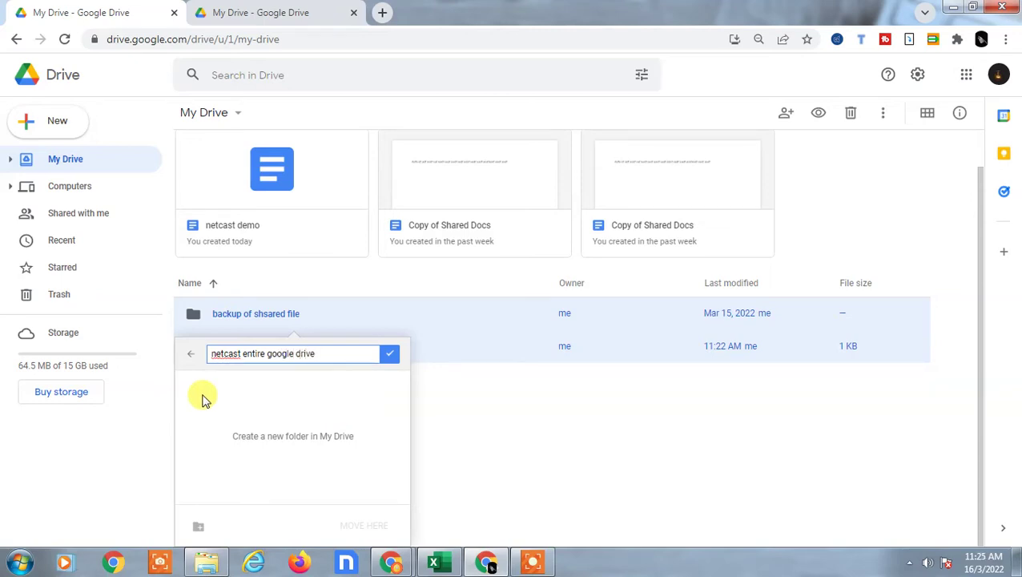
pyautogui.click(396, 358)
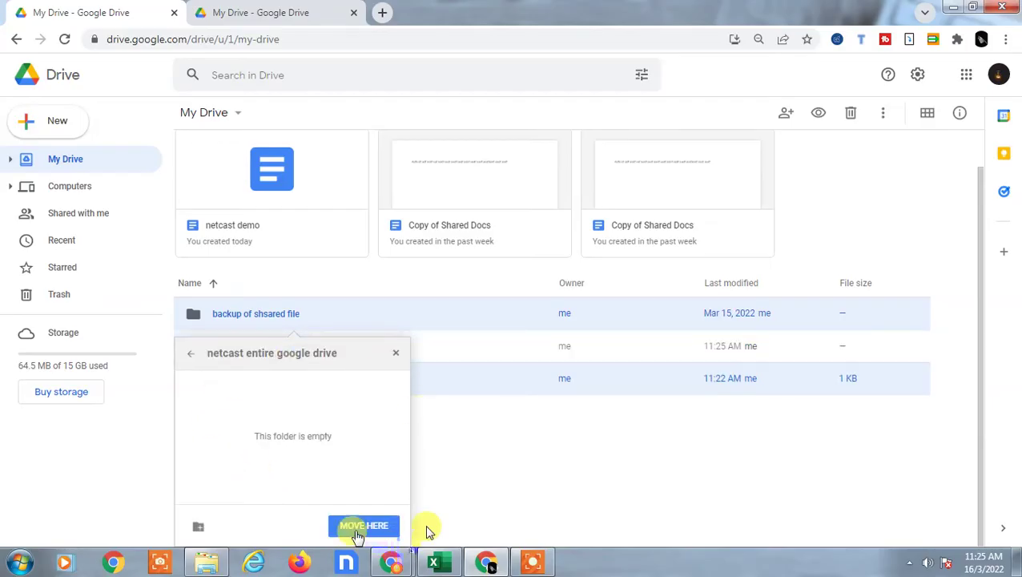
pyautogui.click(365, 526)
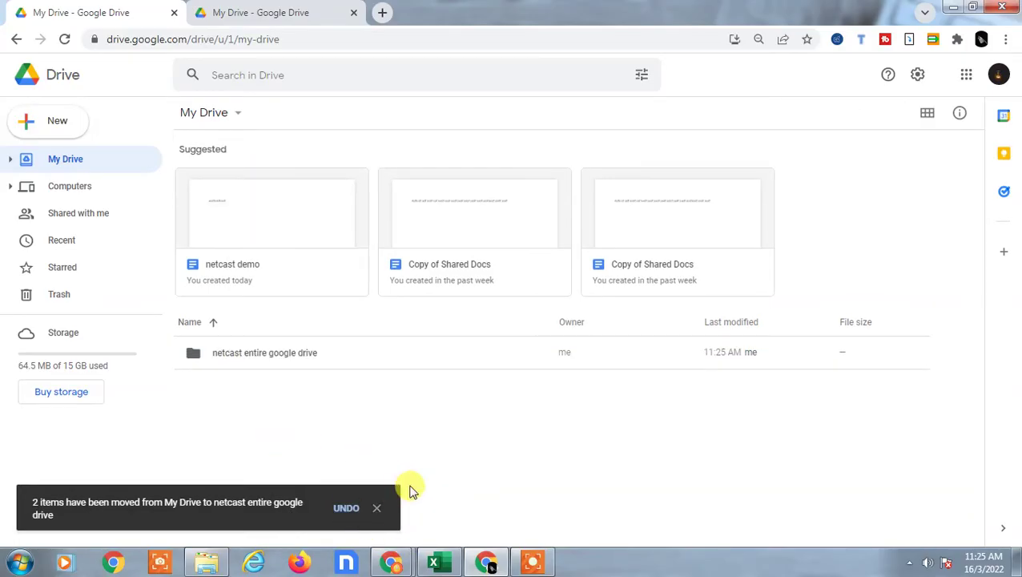
# Step: Check the contents of the netcast entire google drive folder and return to My Drive
pyautogui.click(267, 360)
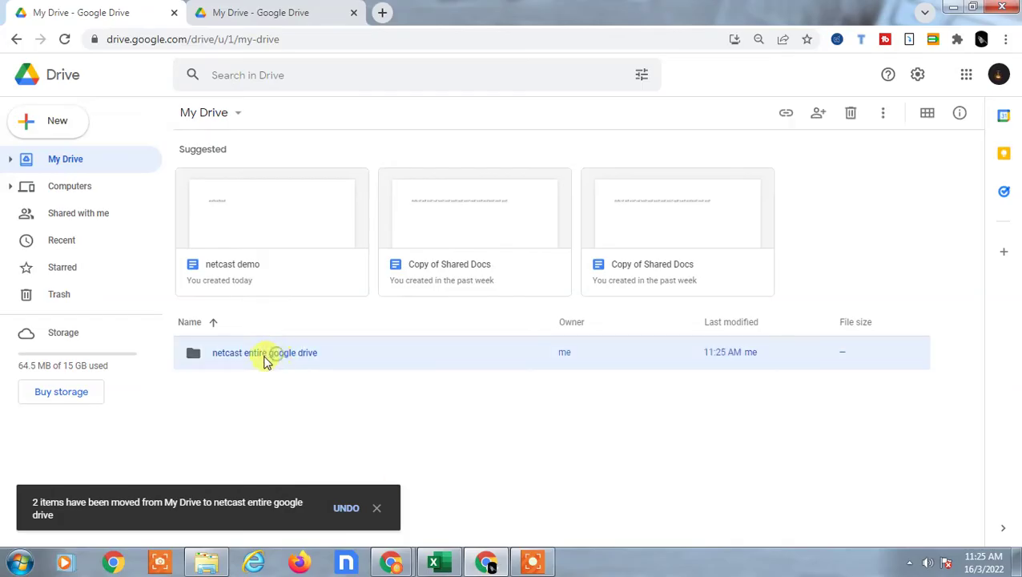
pyautogui.doubleClick(310, 355)
pyautogui.click(16, 38)
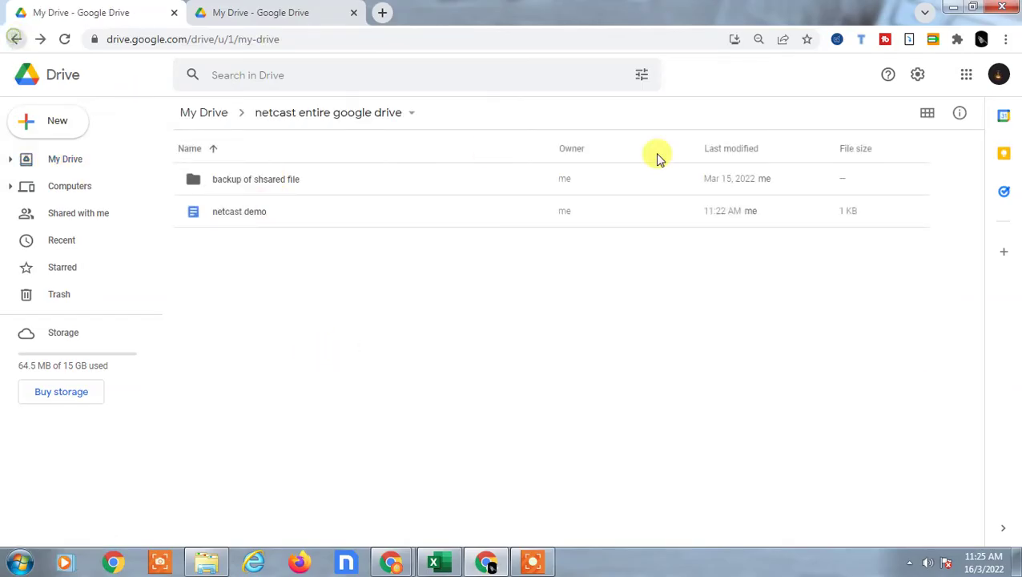
# Step: Open sharing for the netcast entire google drive folder and add the second account's e-mail address as recipient
pyautogui.click(244, 354)
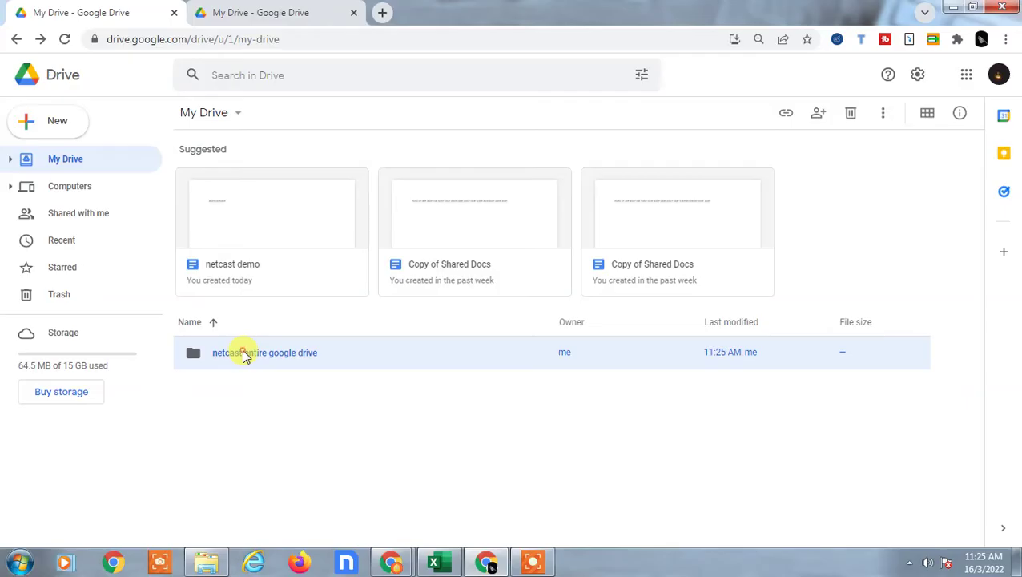
pyautogui.rightClick(244, 354)
pyautogui.click(317, 267)
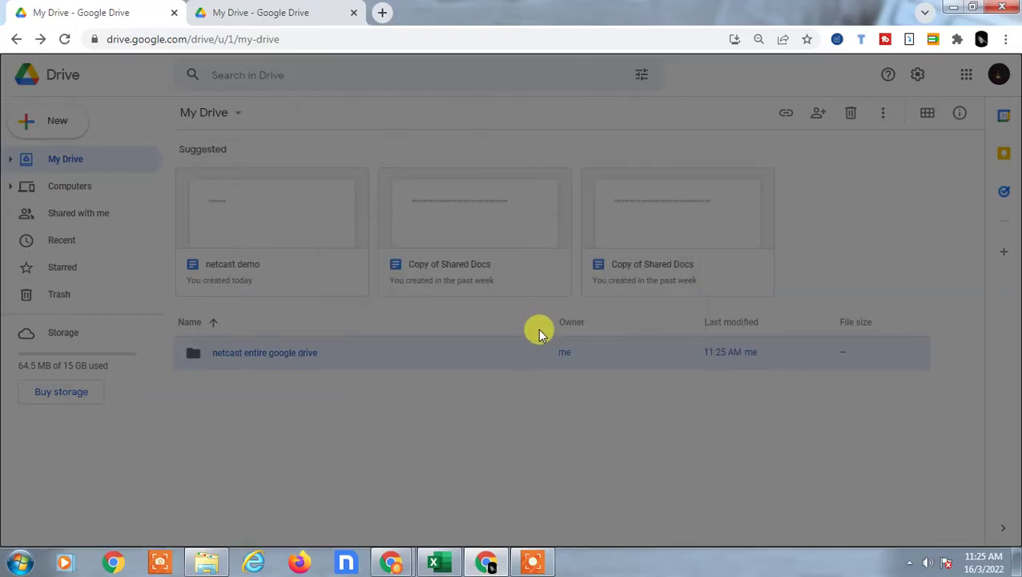
pyautogui.click(376, 235)
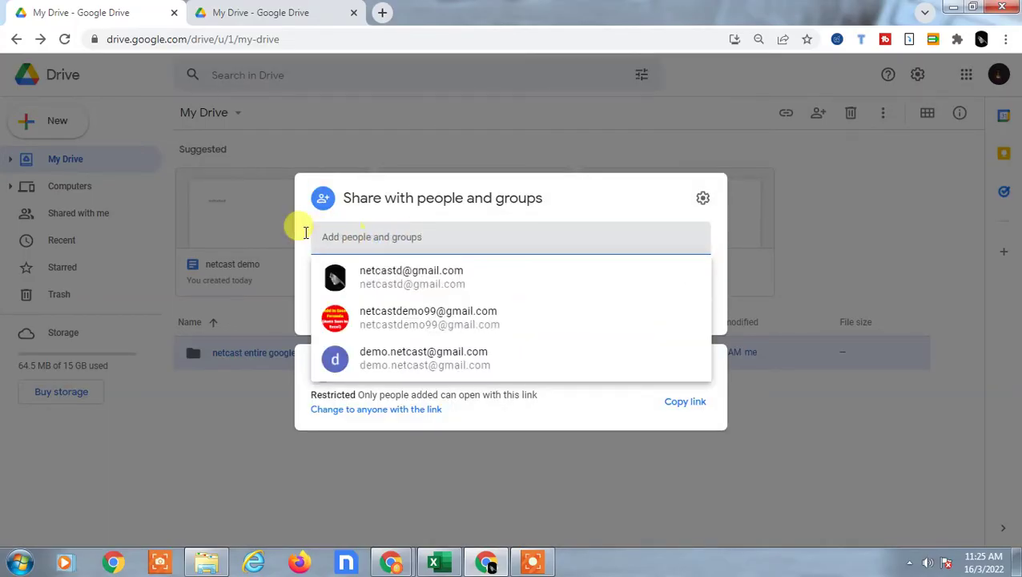
pyautogui.click(432, 284)
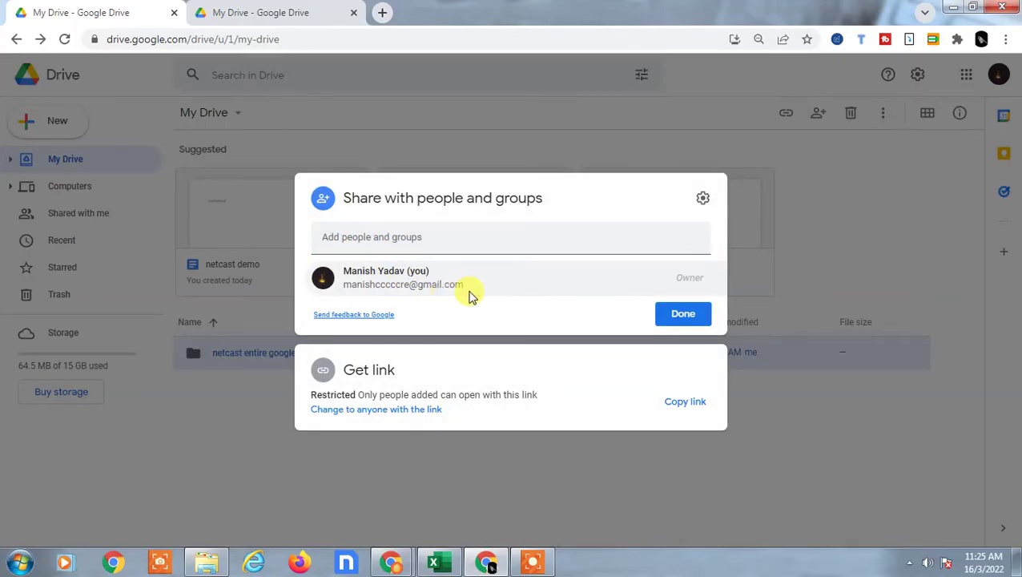
pyautogui.moveTo(552, 287)
pyautogui.click(386, 235)
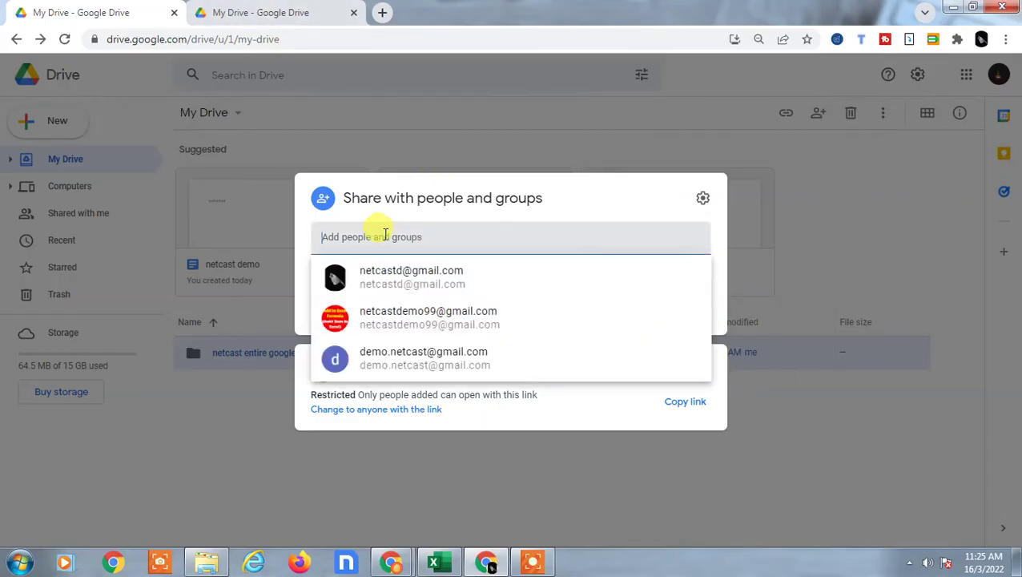
pyautogui.click(406, 287)
pyautogui.click(274, 12)
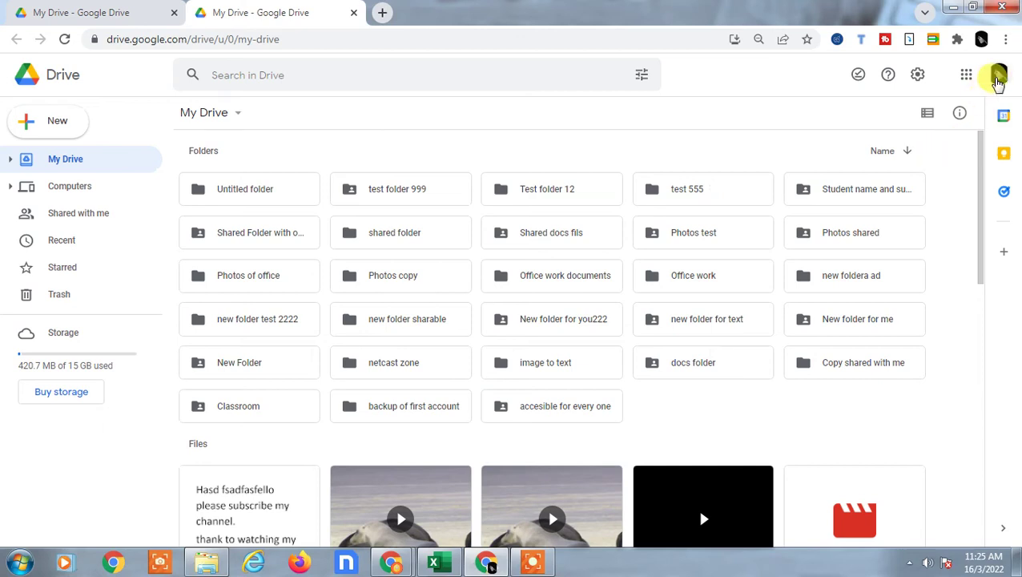
pyautogui.click(113, 12)
pyautogui.click(488, 292)
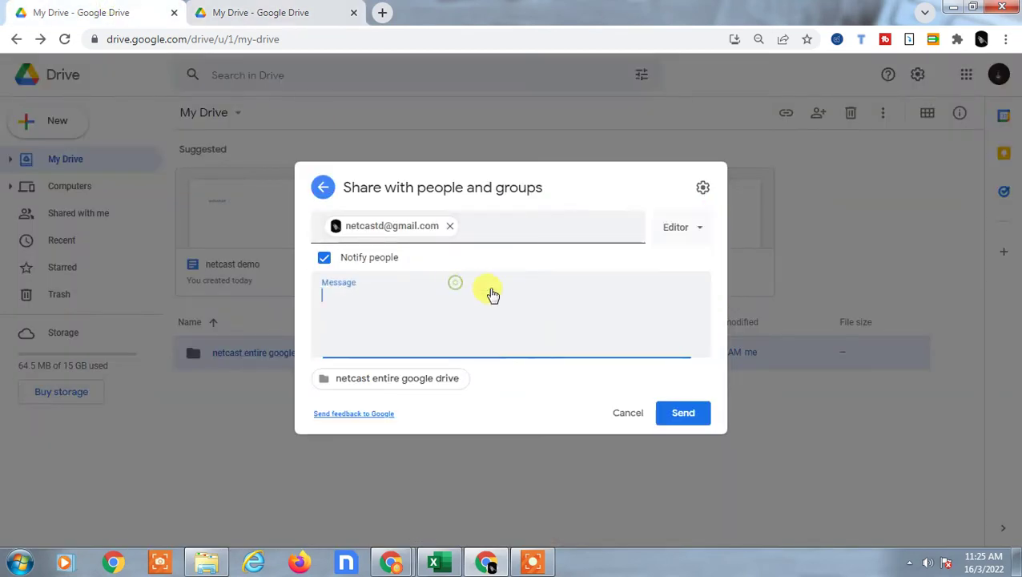
# Step: Give the recipient the Editor role, add the message asdf and send the share invitation
pyautogui.click(704, 234)
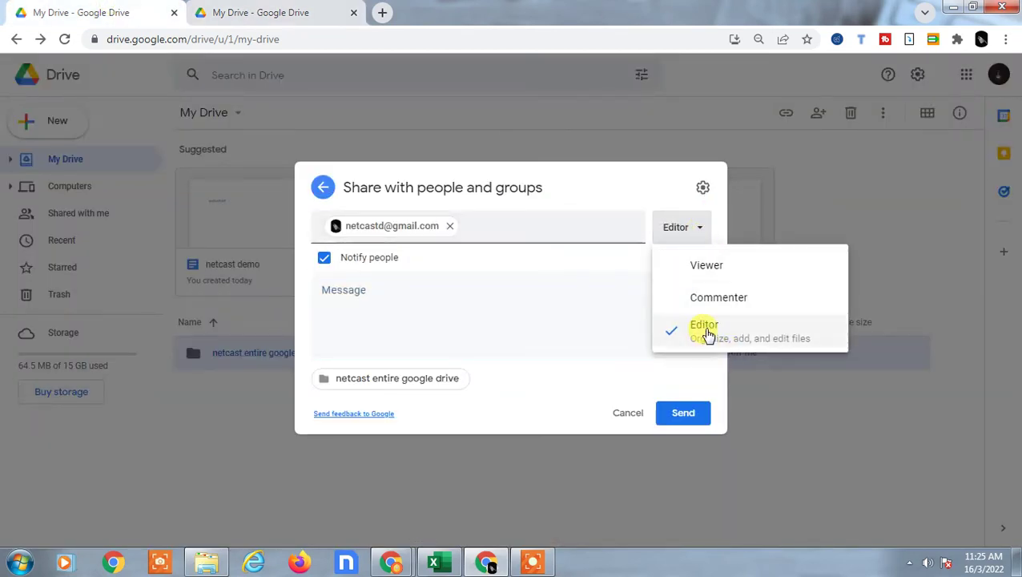
pyautogui.click(709, 265)
pyautogui.click(698, 227)
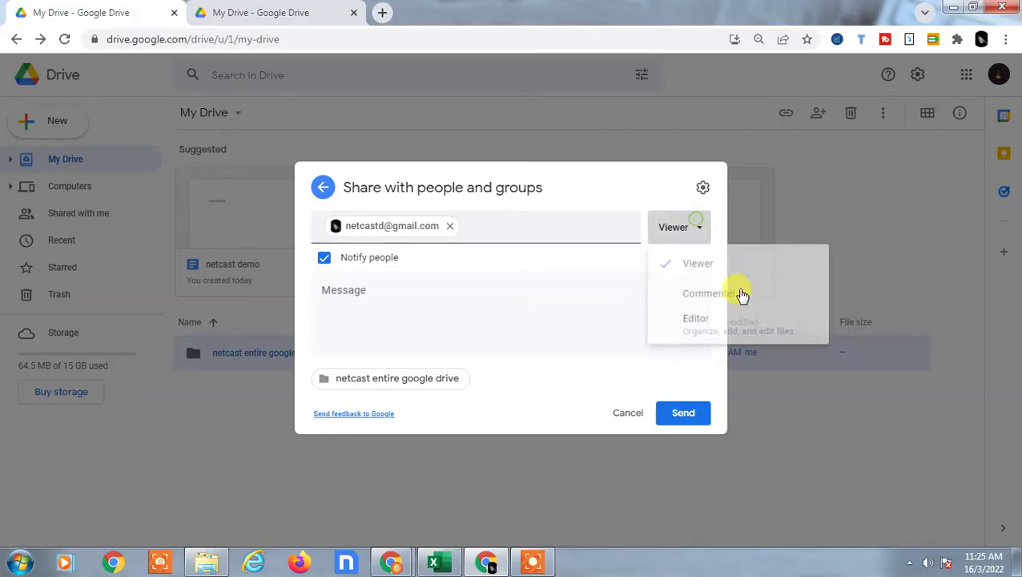
pyautogui.click(700, 333)
pyautogui.click(315, 287)
pyautogui.write('asdfaf')
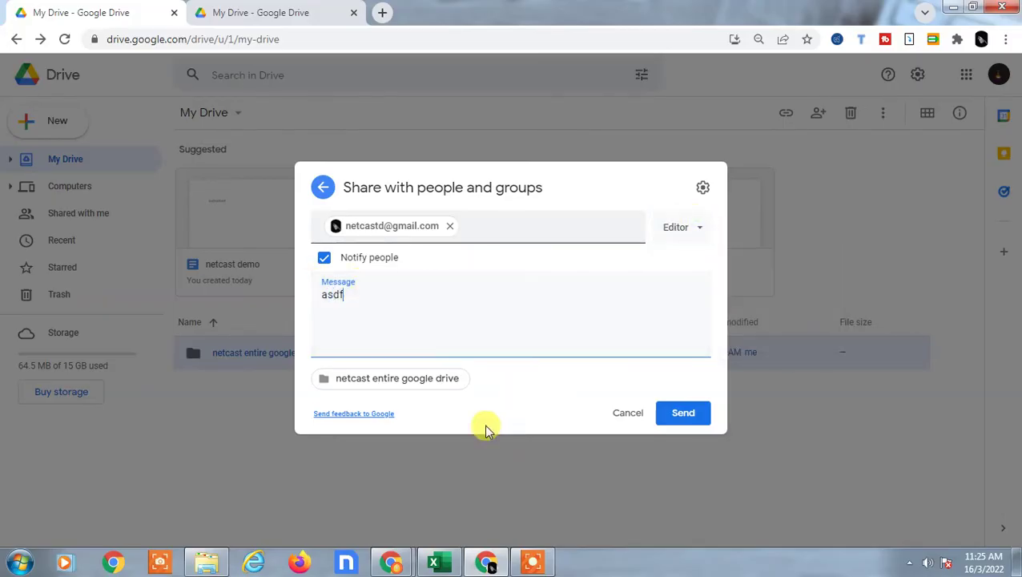
pyautogui.click(680, 417)
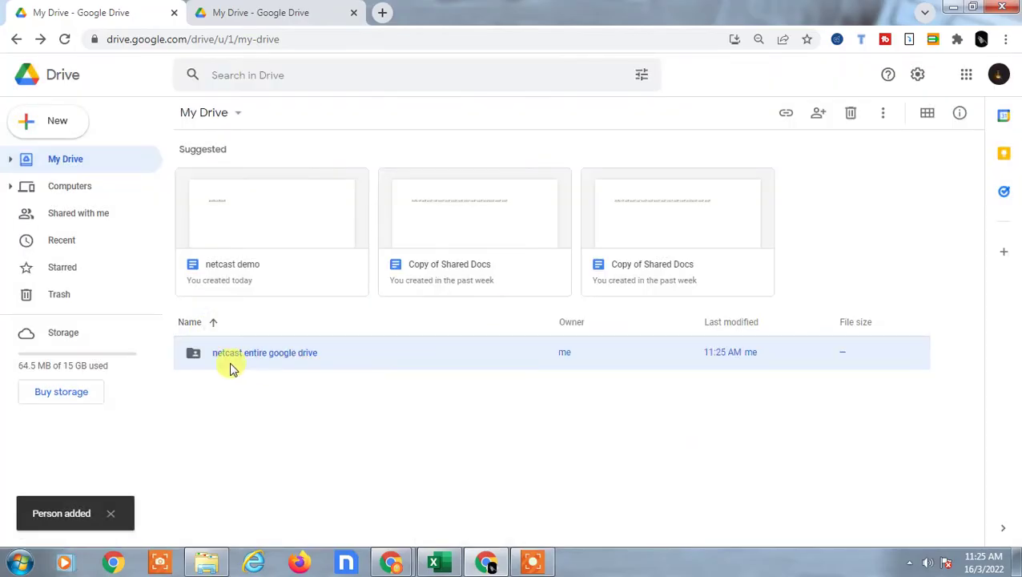
# Step: In the second account's Drive, open the netcast entire google drive folder from the shared items to check its contents
pyautogui.click(274, 12)
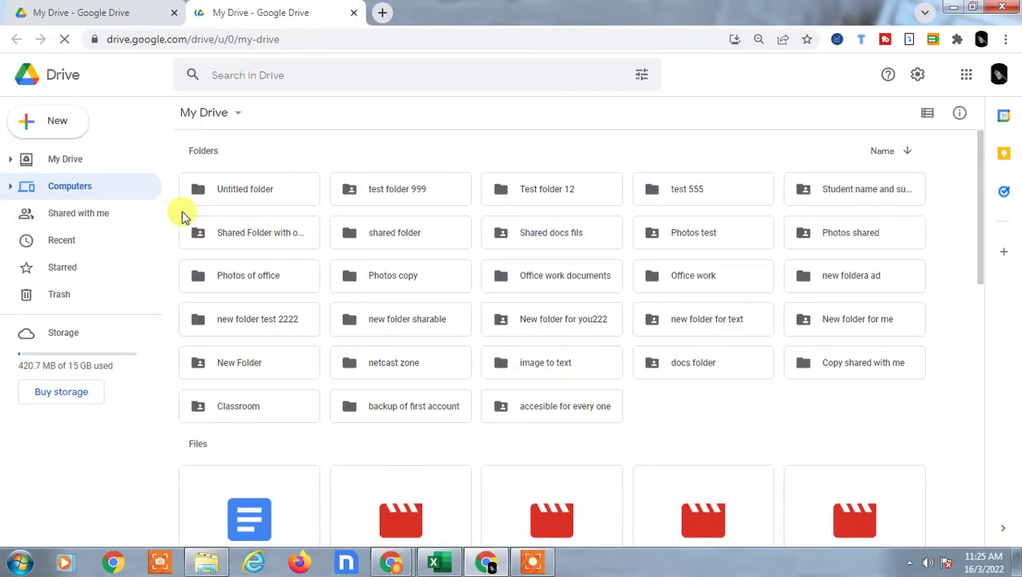
pyautogui.click(74, 221)
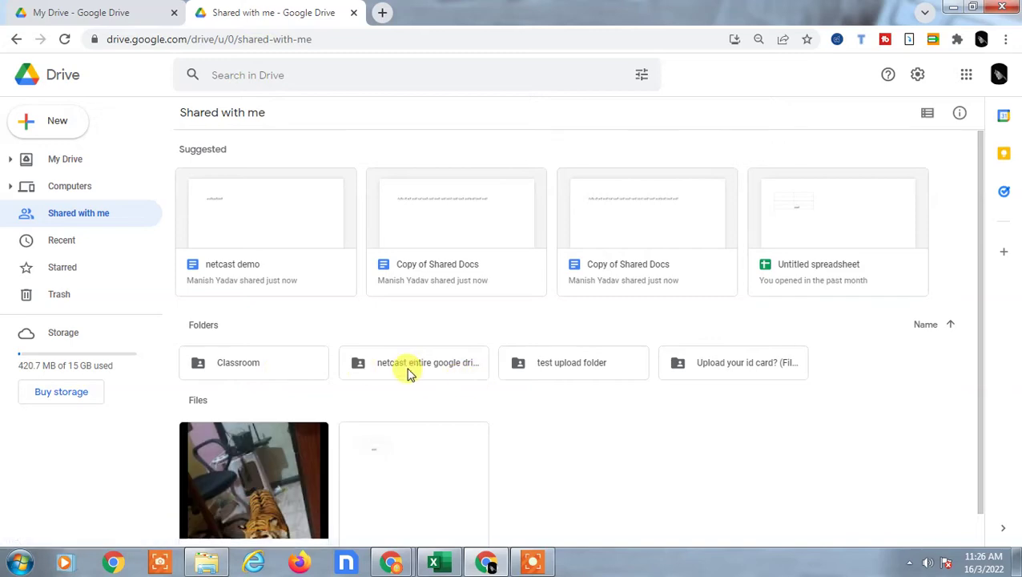
pyautogui.click(408, 367)
pyautogui.doubleClick(420, 375)
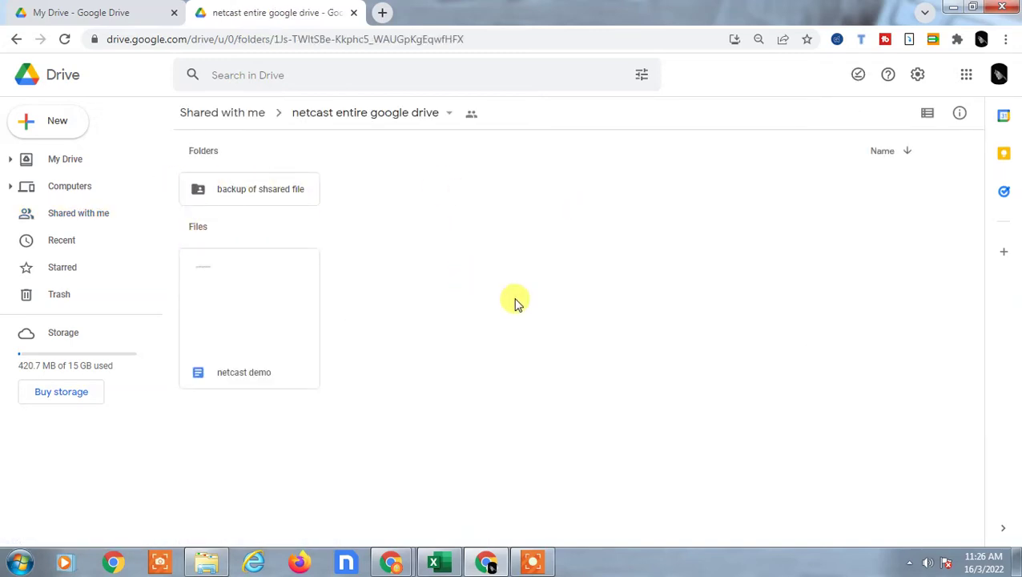
# Step: From the first account's Drive, send the second account an invitation to take ownership of the netcast entire google drive folder
pyautogui.click(74, 12)
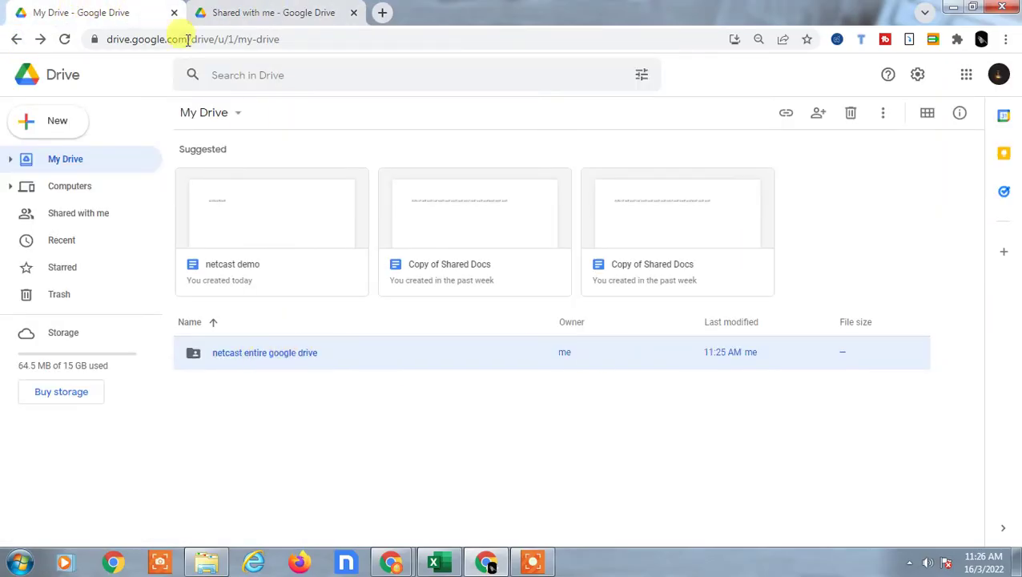
pyautogui.click(237, 12)
pyautogui.click(107, 12)
pyautogui.rightClick(246, 350)
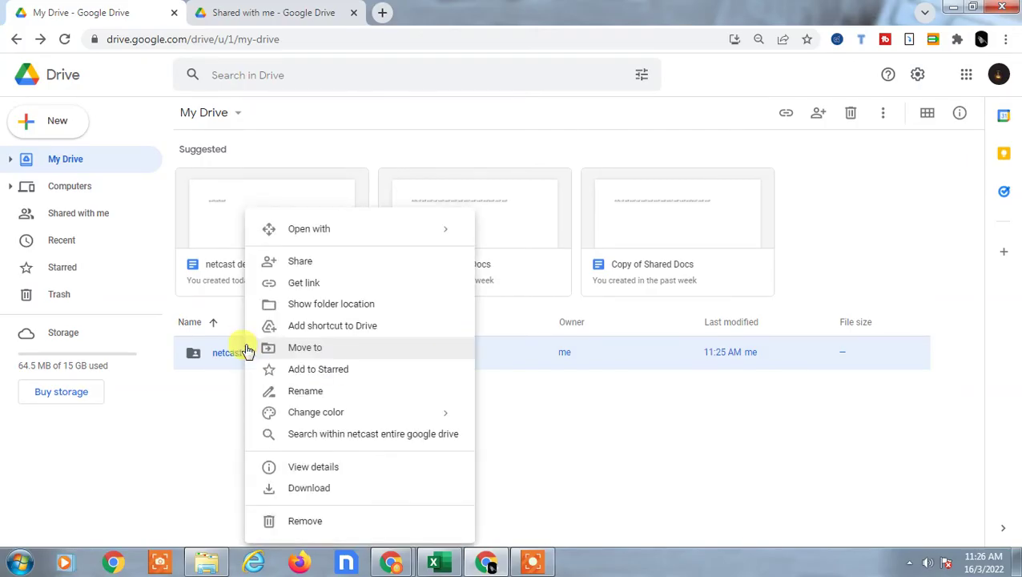
pyautogui.click(317, 265)
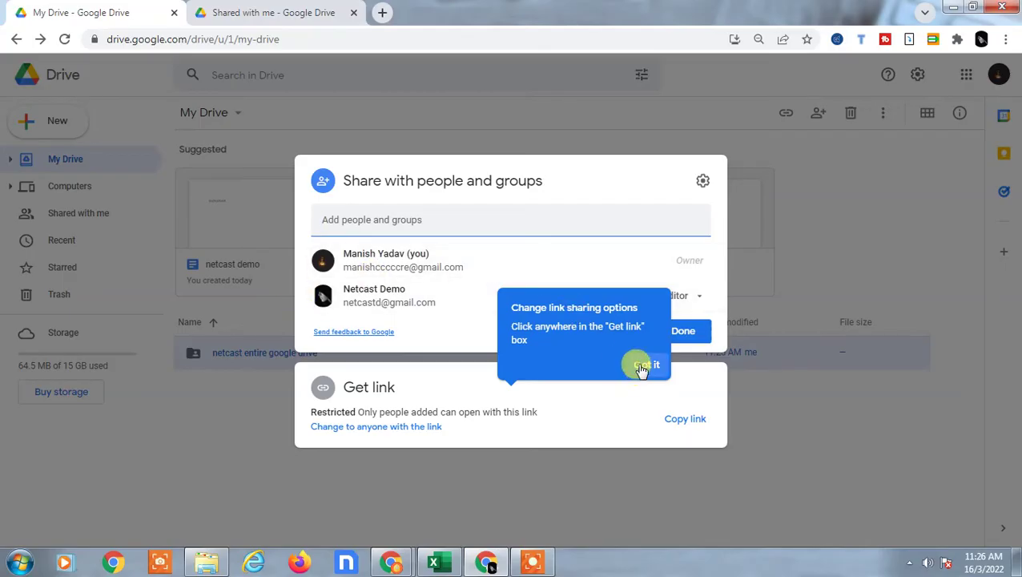
pyautogui.click(637, 372)
pyautogui.click(700, 294)
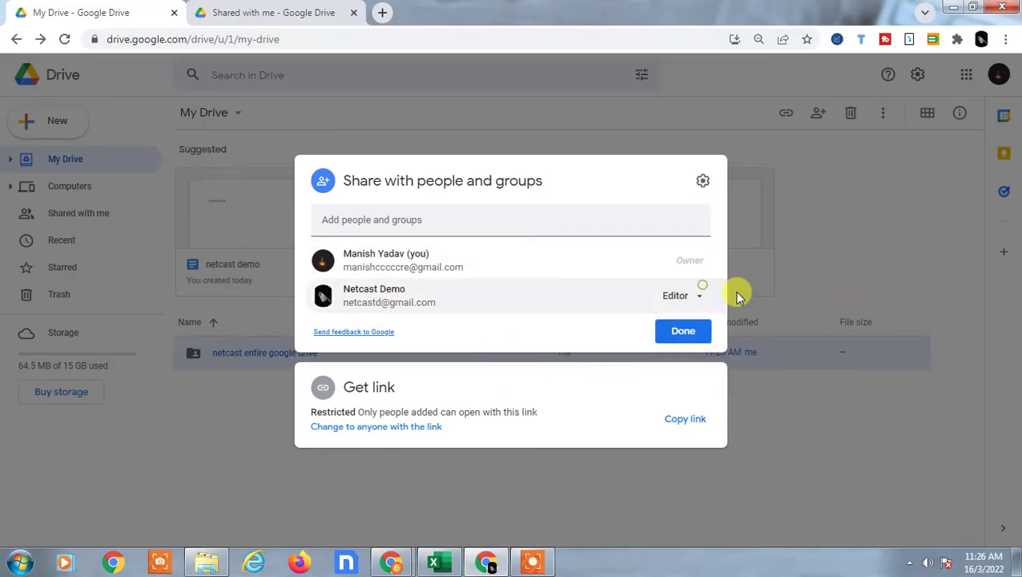
pyautogui.click(700, 298)
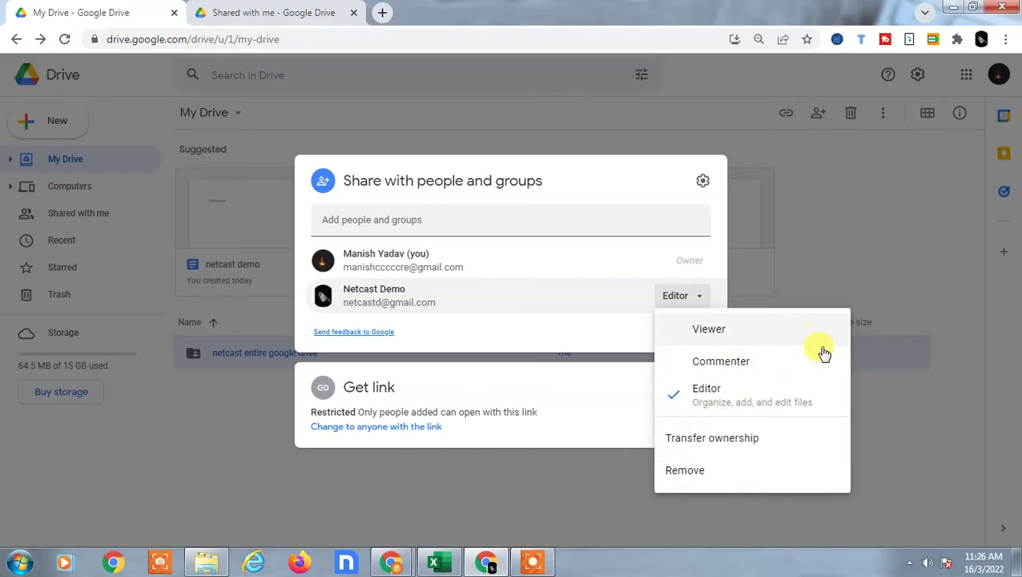
pyautogui.click(752, 442)
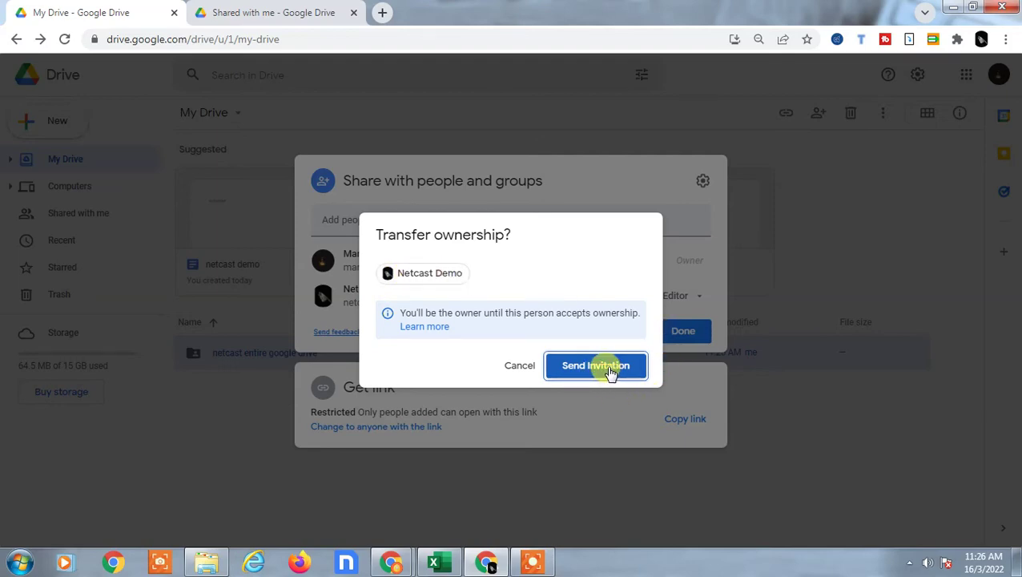
pyautogui.click(609, 370)
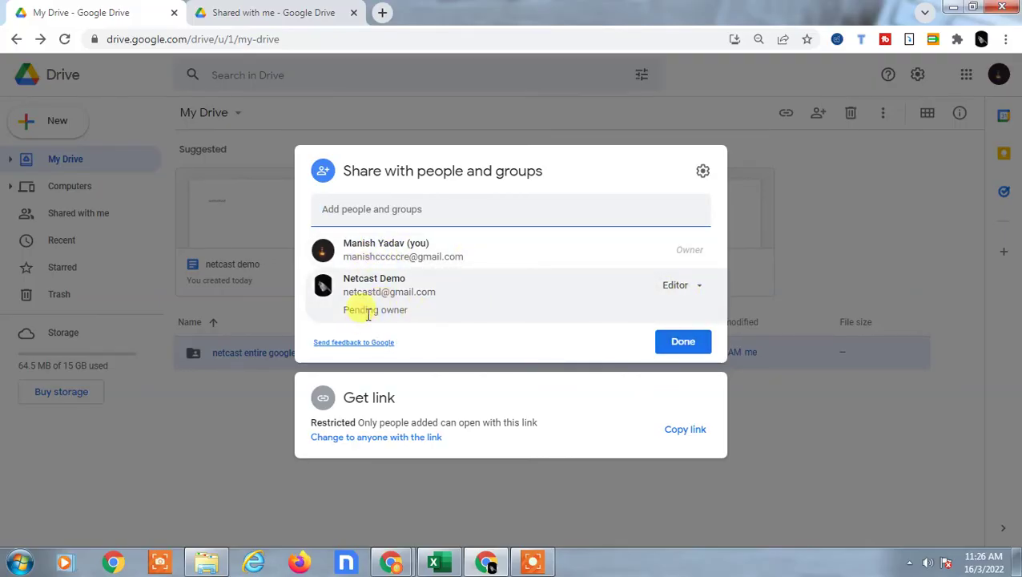
# Step: Reload the second account's shared items in Drive and select the netcast entire google drive folder
pyautogui.click(260, 12)
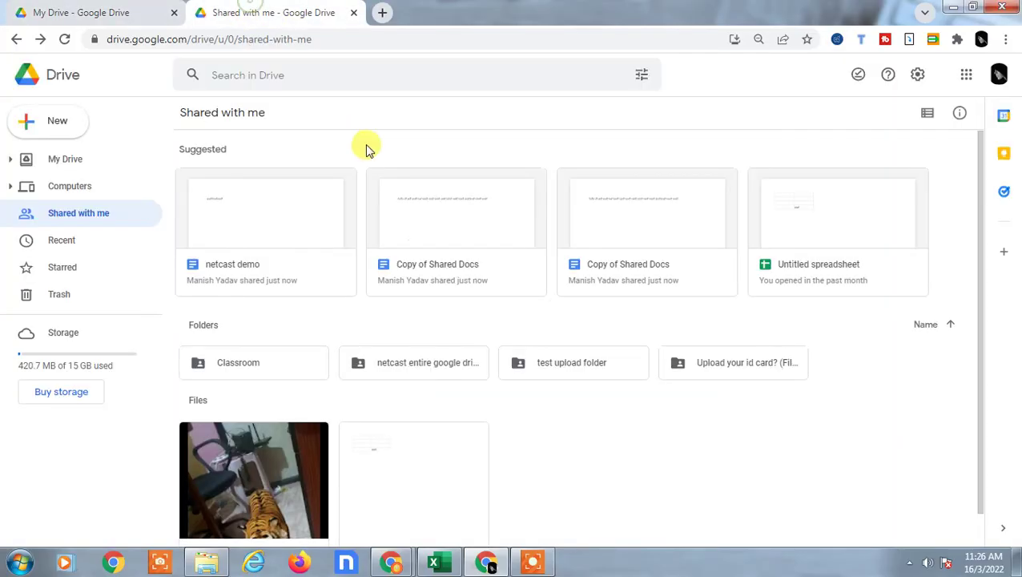
pyautogui.click(63, 40)
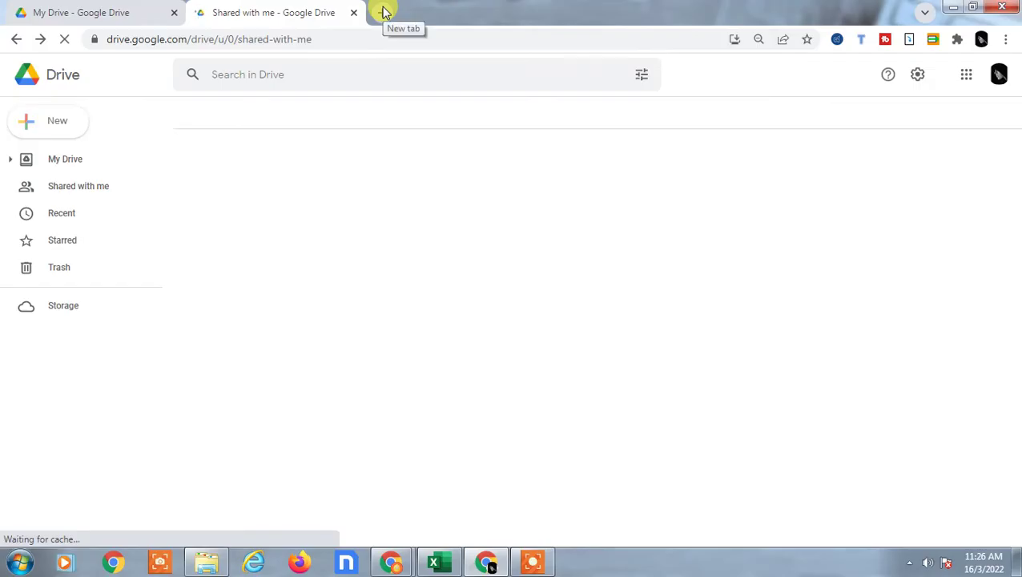
pyautogui.click(966, 76)
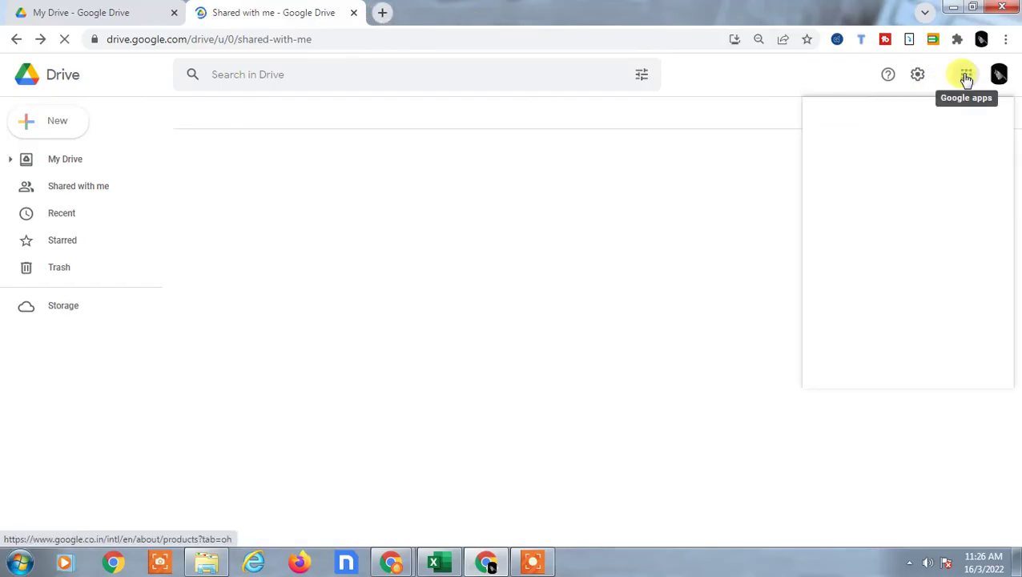
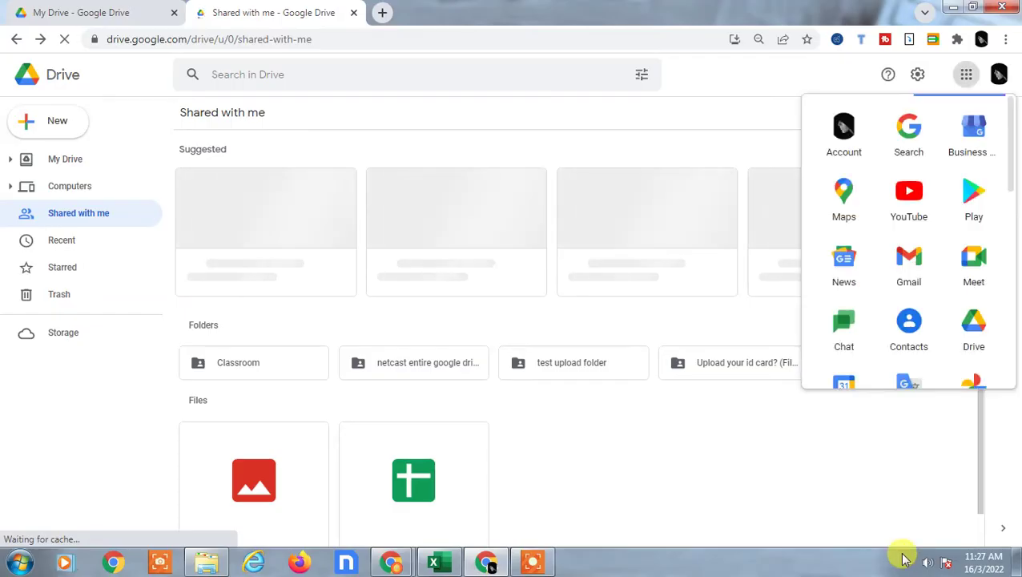
pyautogui.click(430, 393)
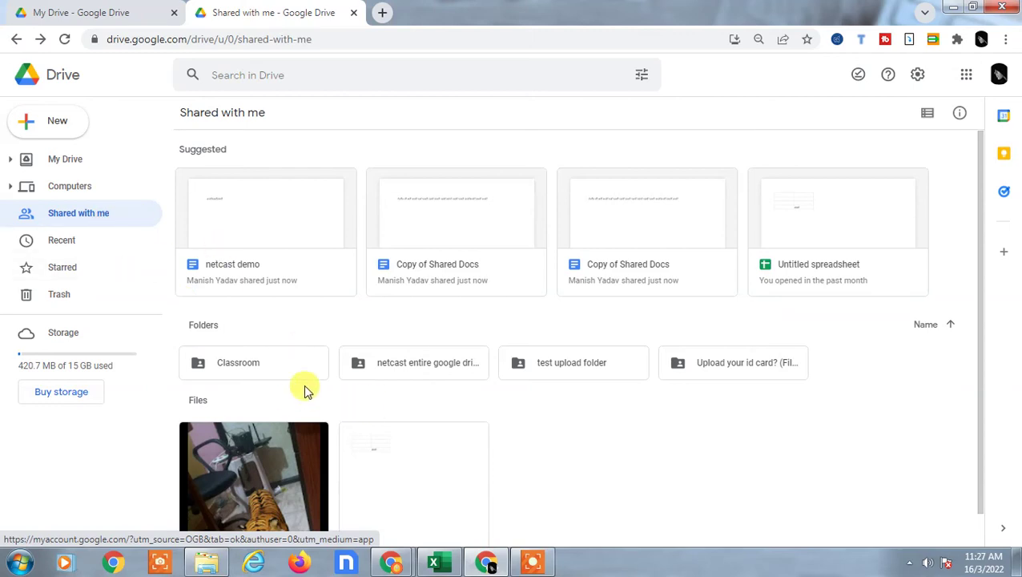
pyautogui.click(428, 372)
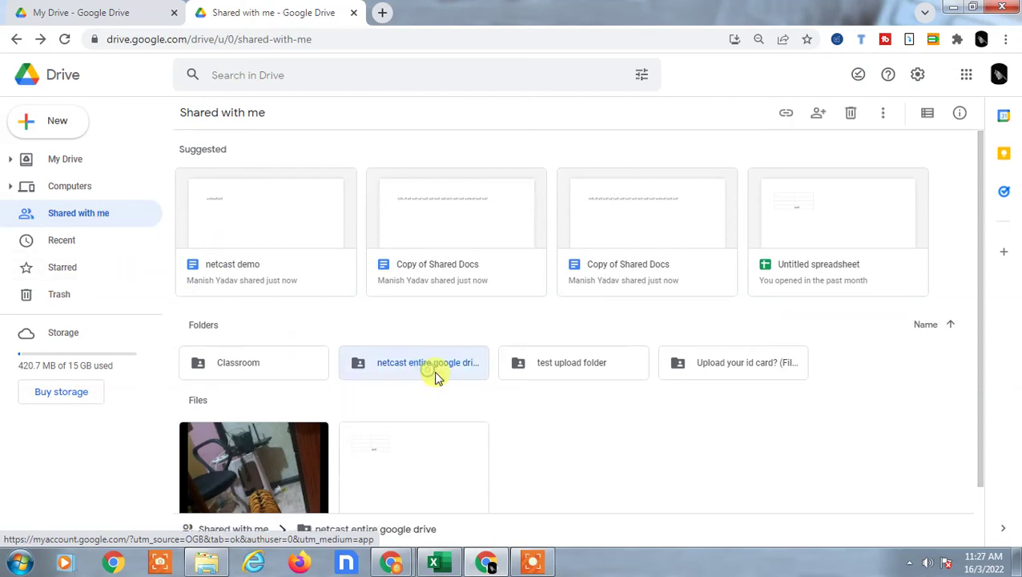
# Step: Open the second account's Gmail inbox in a new browser tab
pyautogui.click(965, 74)
pyautogui.rightClick(908, 275)
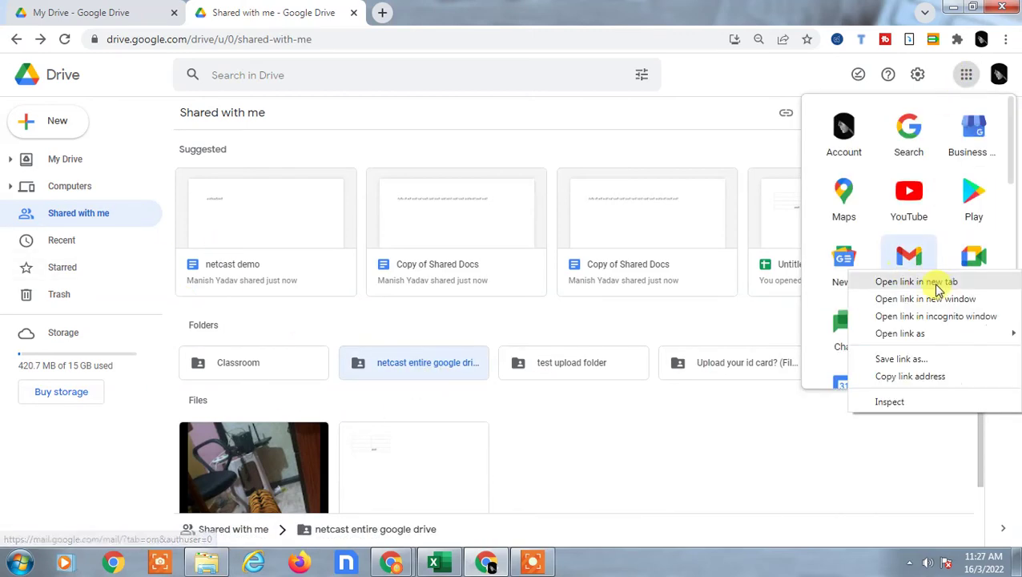
pyautogui.click(935, 283)
pyautogui.click(463, 13)
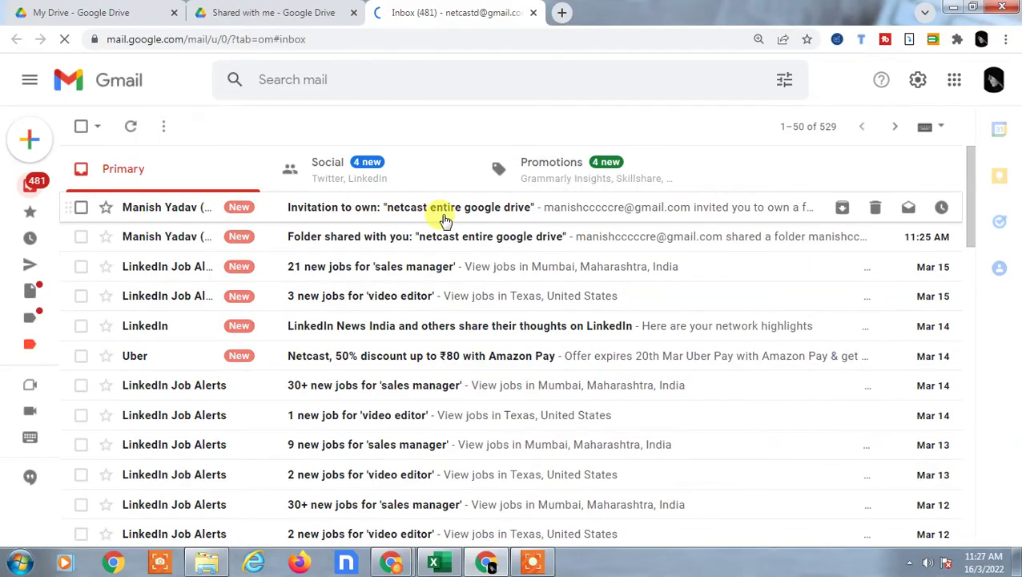
# Step: Open the e-mail inviting the second account to own the netcast entire google drive folder and respond to it
pyautogui.click(335, 212)
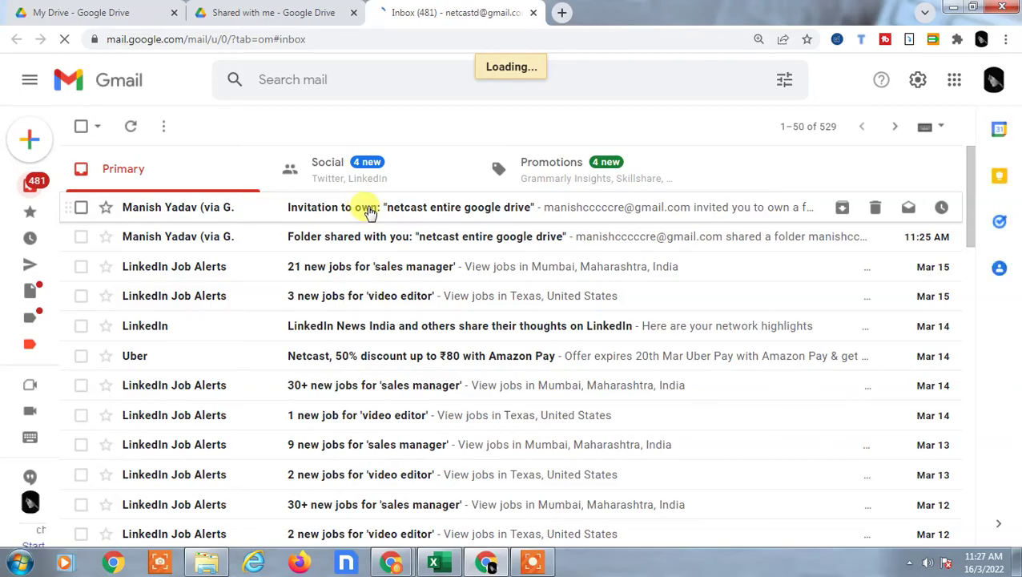
pyautogui.click(250, 9)
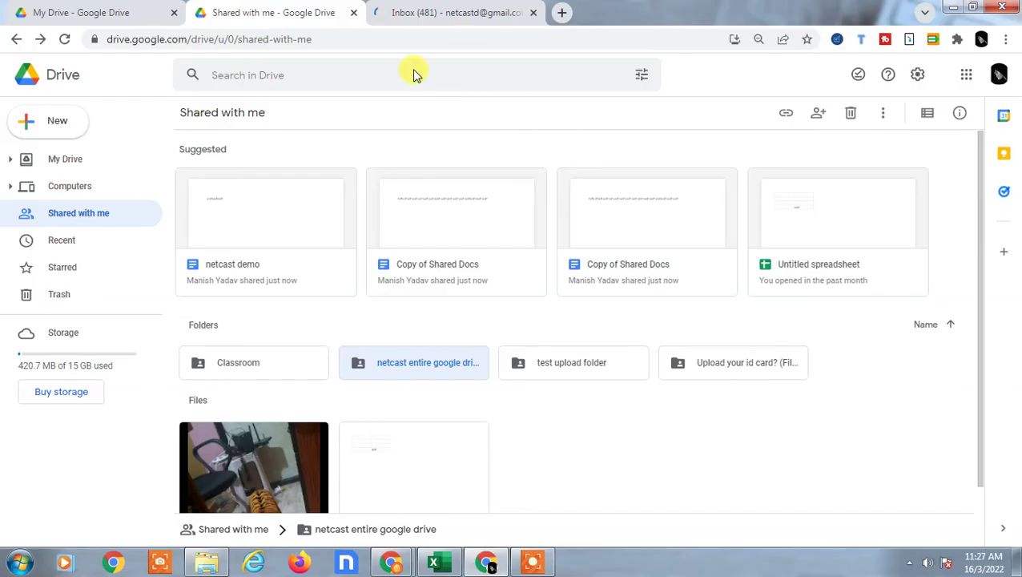
pyautogui.click(452, 11)
pyautogui.scroll(-3, 490, 383)
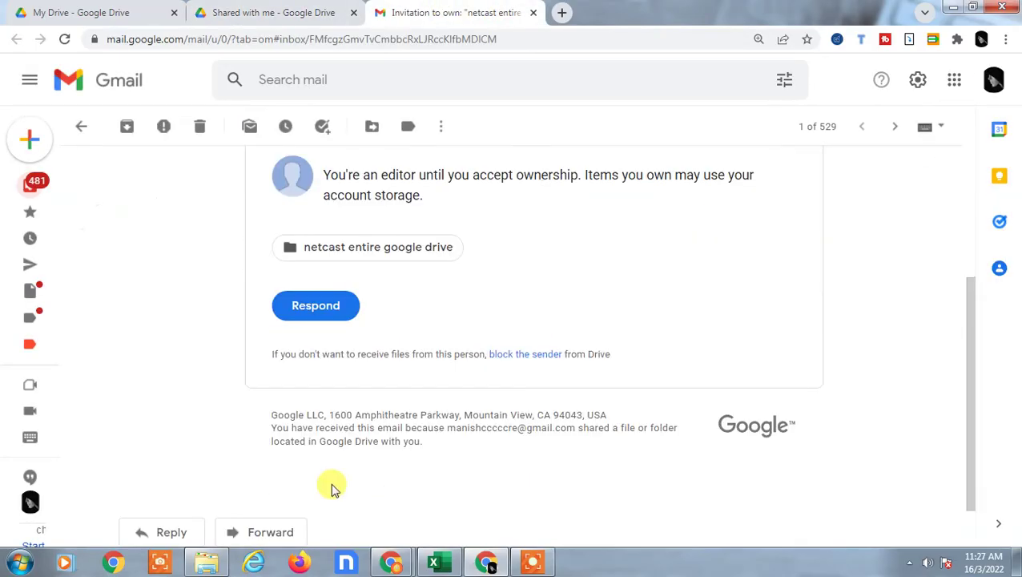
pyautogui.click(305, 311)
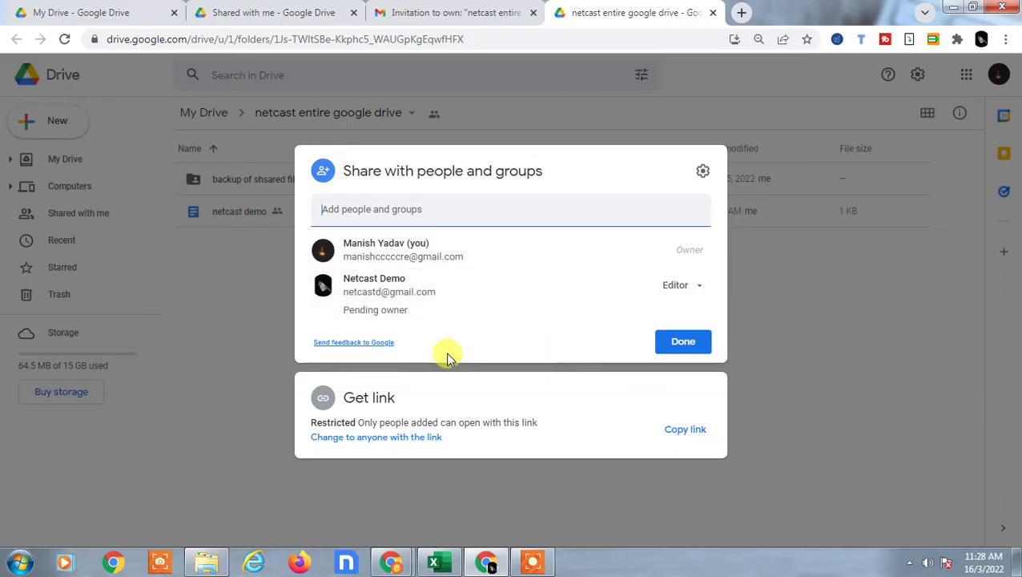
# Step: Look through the pending owner's role options in the folder's sharing settings, then close them
pyautogui.click(696, 288)
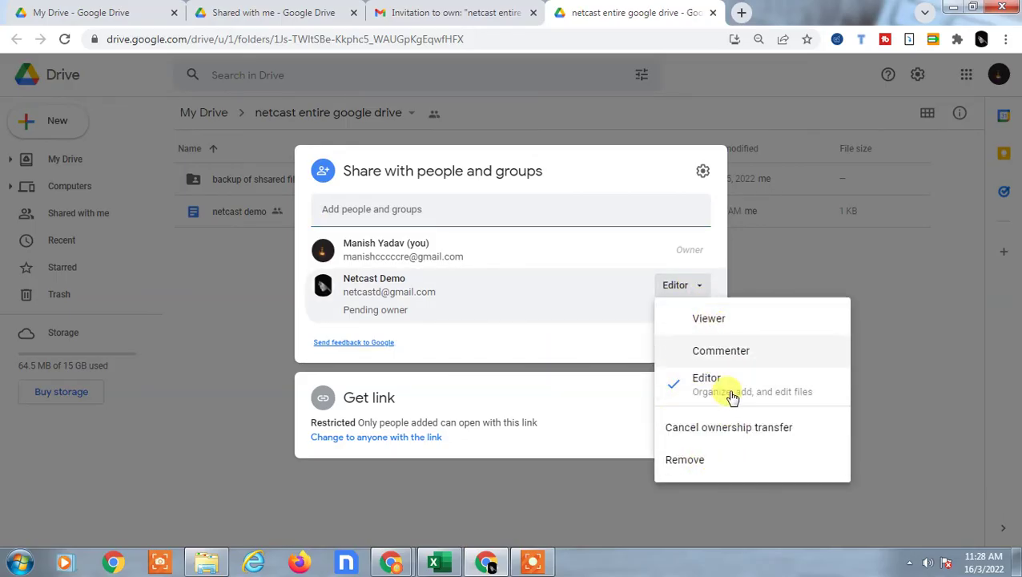
pyautogui.click(565, 336)
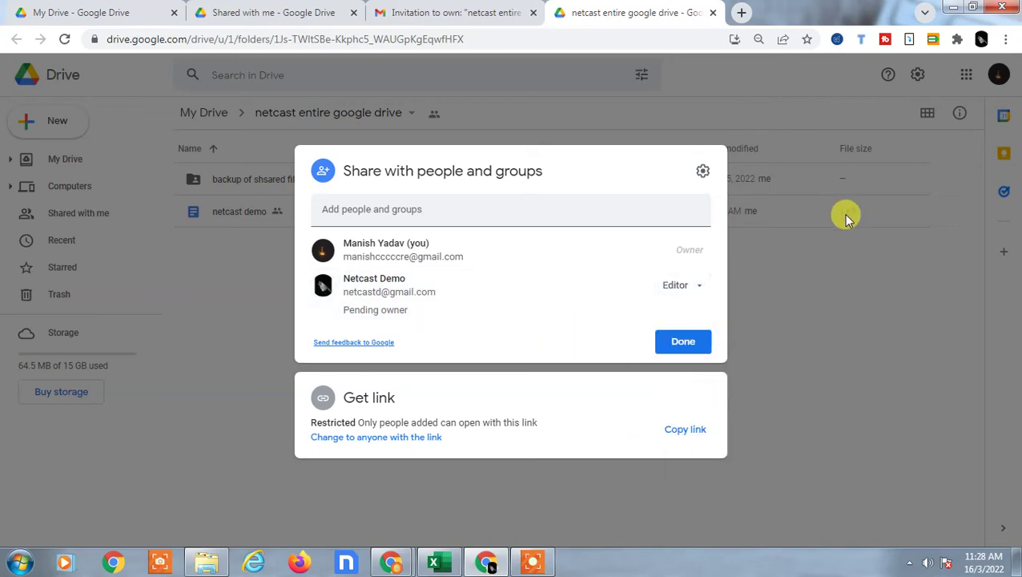
pyautogui.press('Escape')
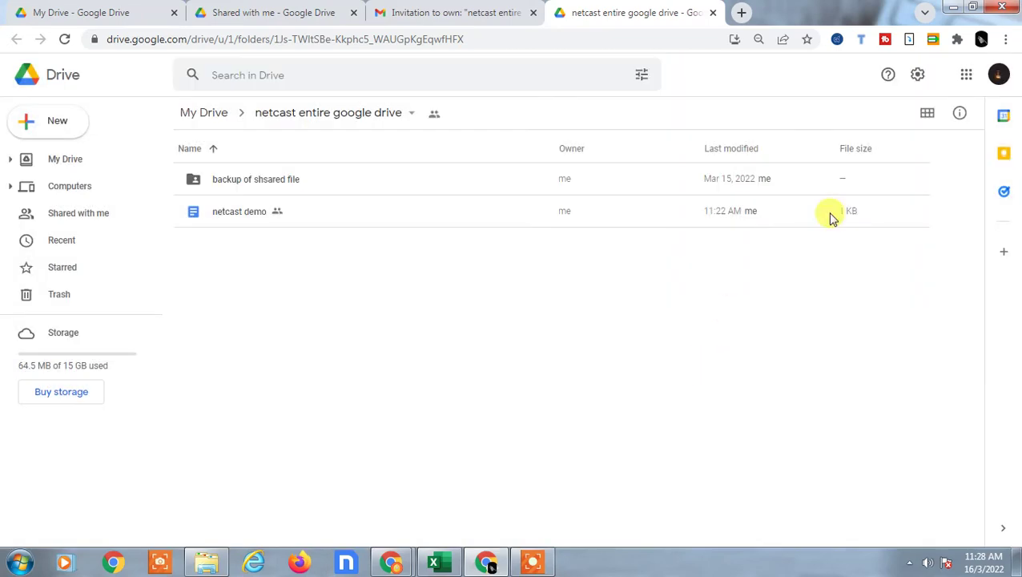
# Step: Open Drive under the second account from the account switcher and close the first account's folder tab
pyautogui.click(423, 10)
pyautogui.click(285, 10)
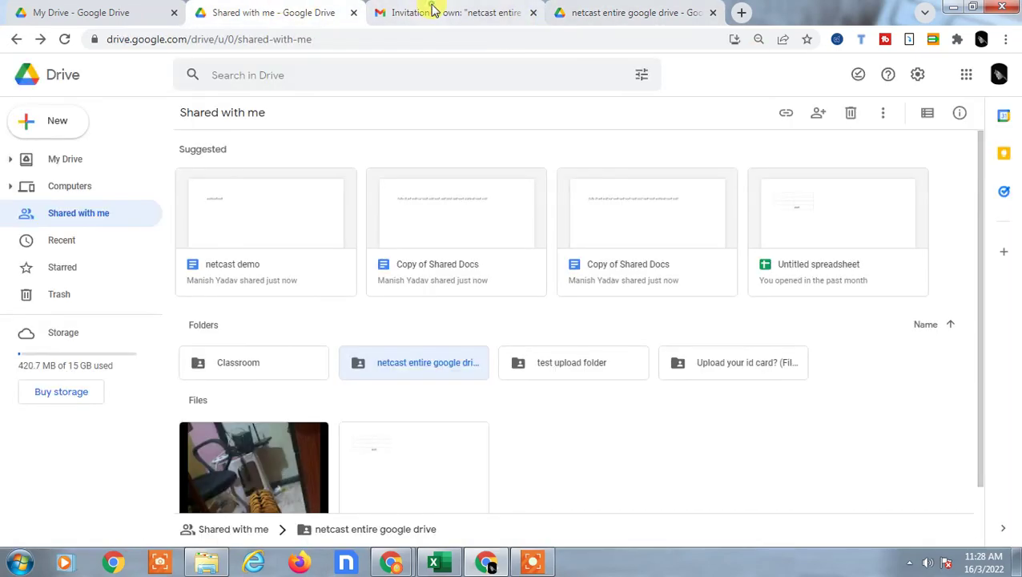
pyautogui.click(432, 10)
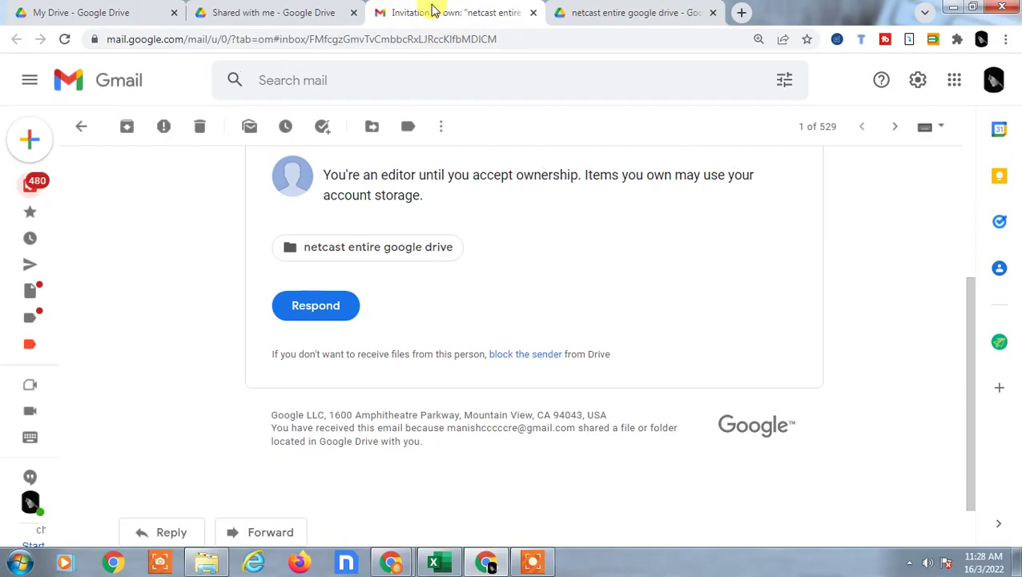
pyautogui.click(630, 13)
pyautogui.click(998, 74)
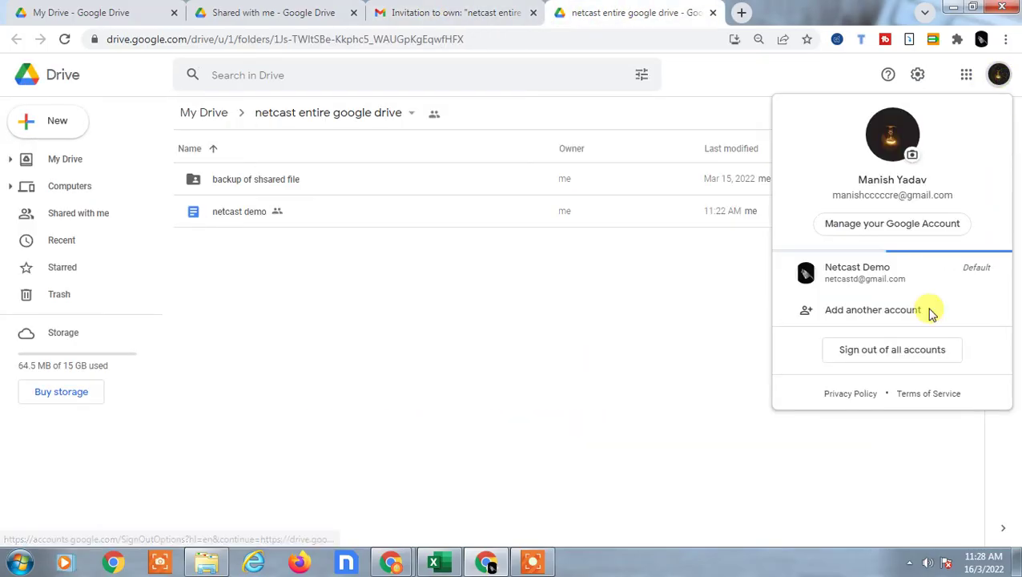
pyautogui.click(837, 275)
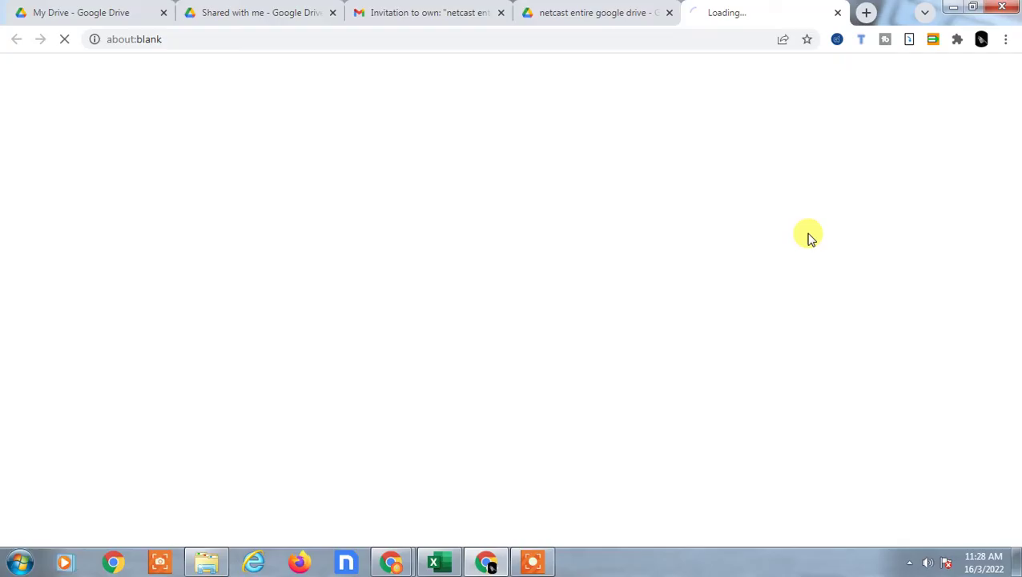
pyautogui.click(670, 13)
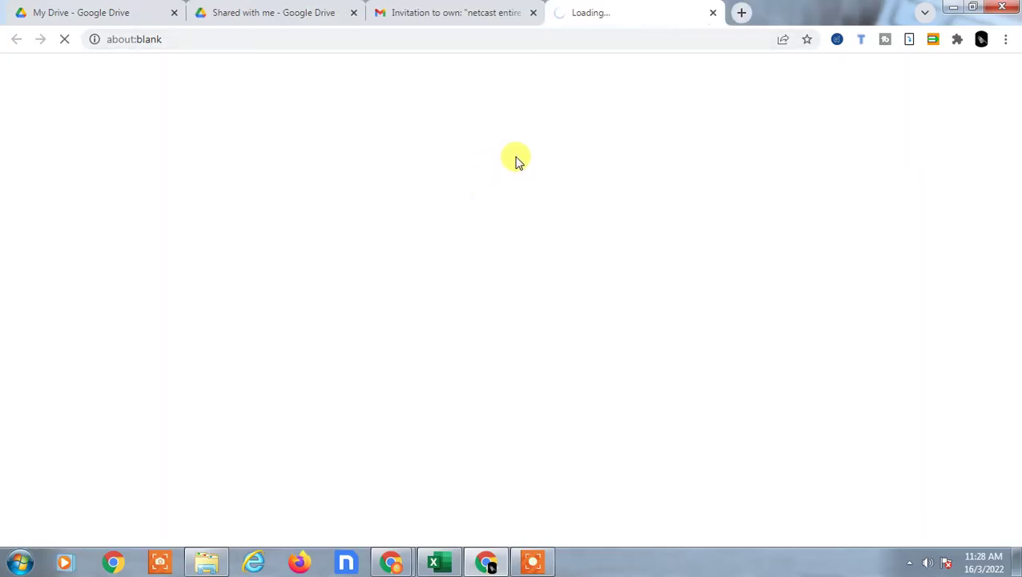
# Step: Recheck the ownership invitation e-mail and look for the transferred folder in the second account's My Drive
pyautogui.click(492, 8)
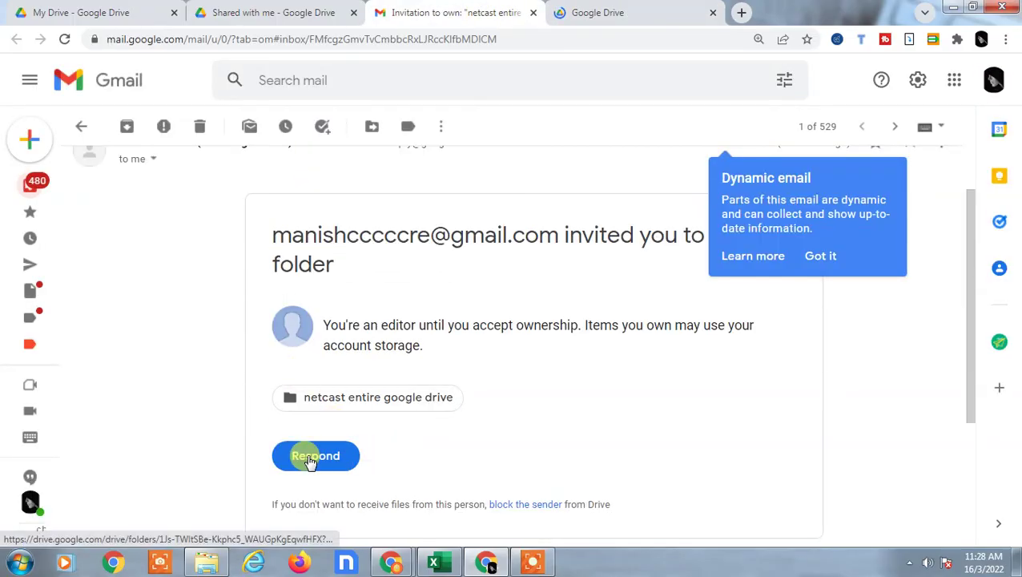
pyautogui.click(276, 10)
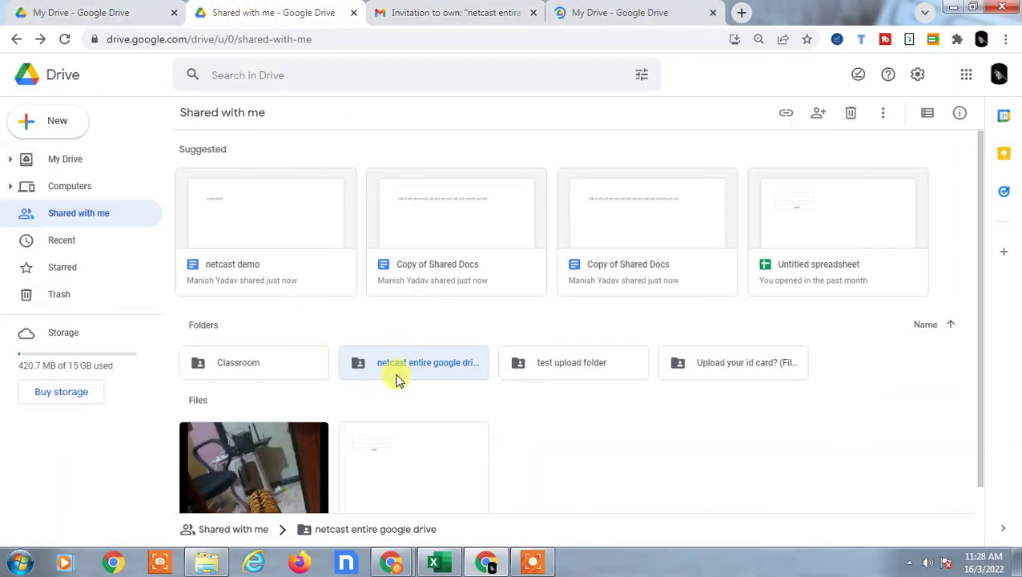
pyautogui.click(54, 161)
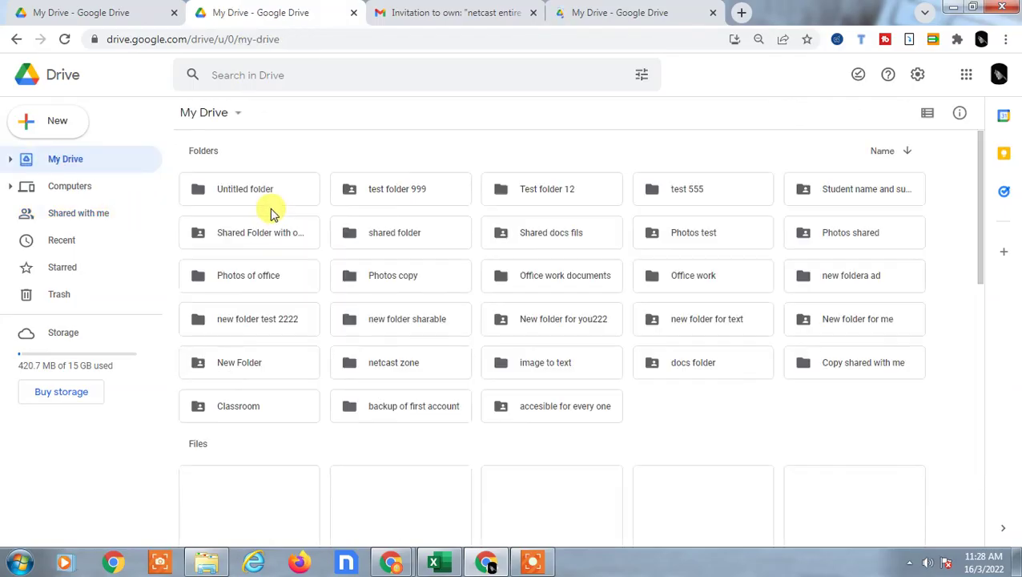
# Step: In the first account's Drive, close the sharing dialog and examine the netcast entire google drive folder's owner and available actions
pyautogui.click(74, 9)
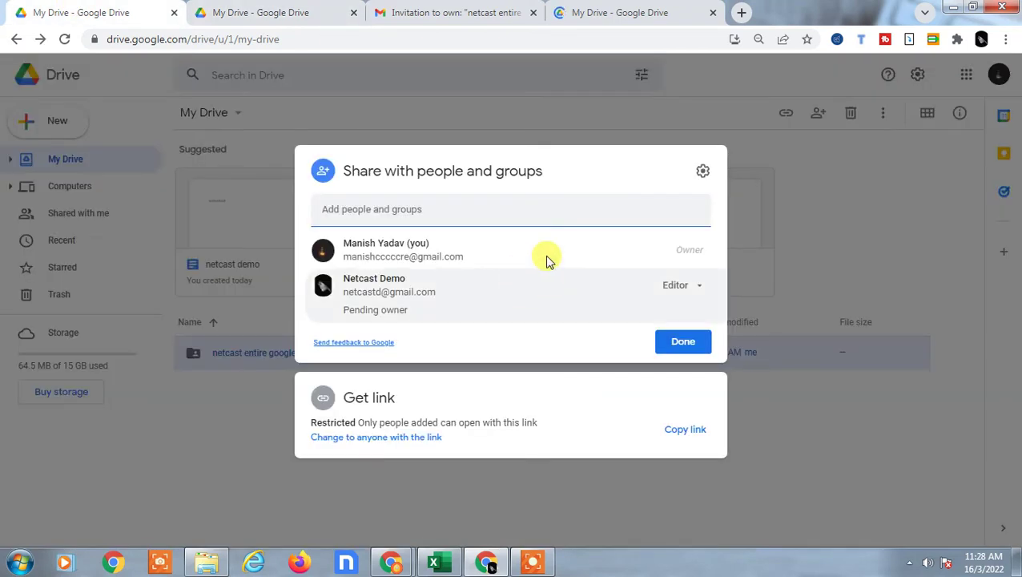
pyautogui.click(814, 195)
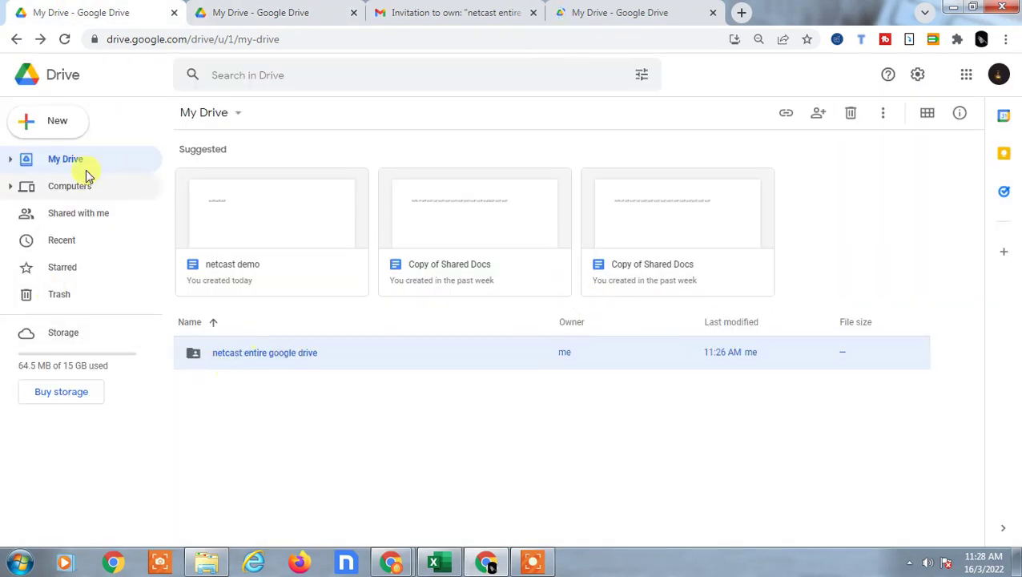
pyautogui.click(68, 158)
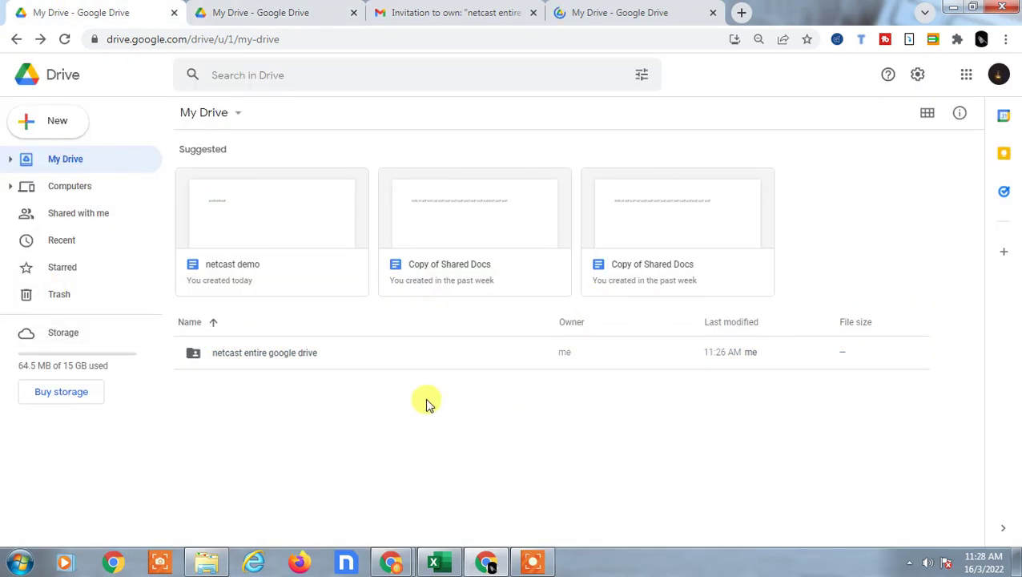
pyautogui.click(313, 360)
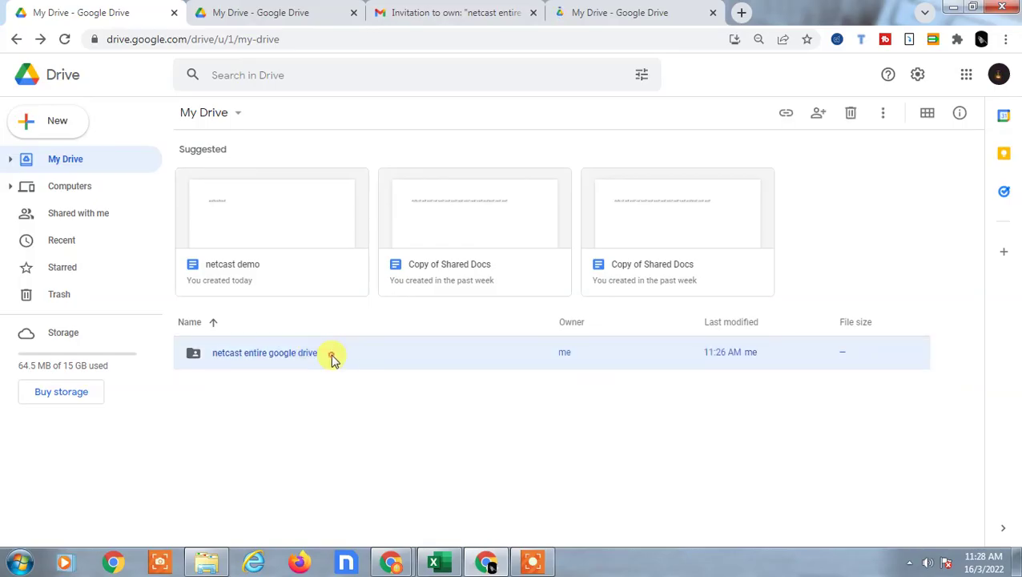
pyautogui.rightClick(334, 360)
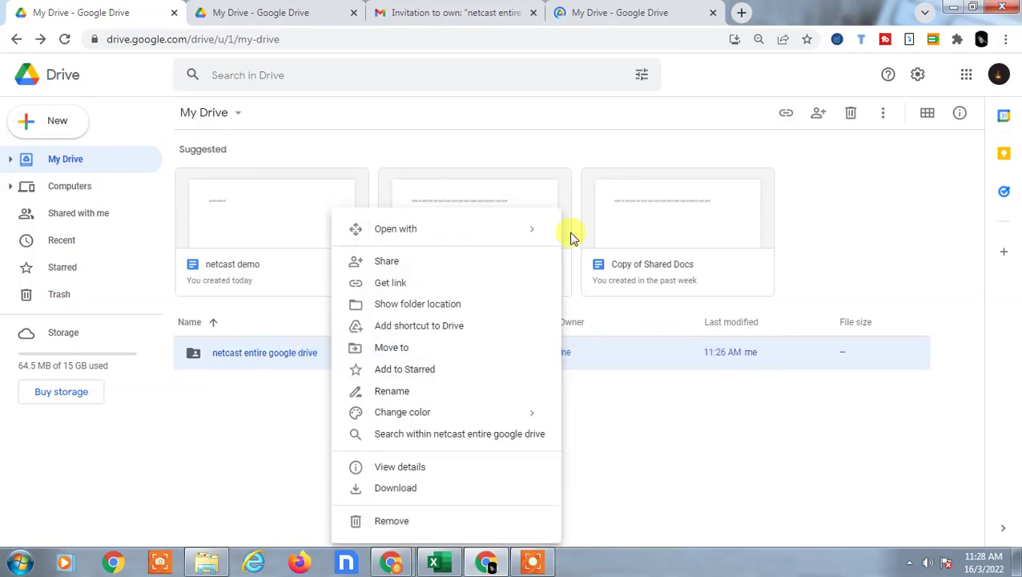
pyautogui.click(241, 358)
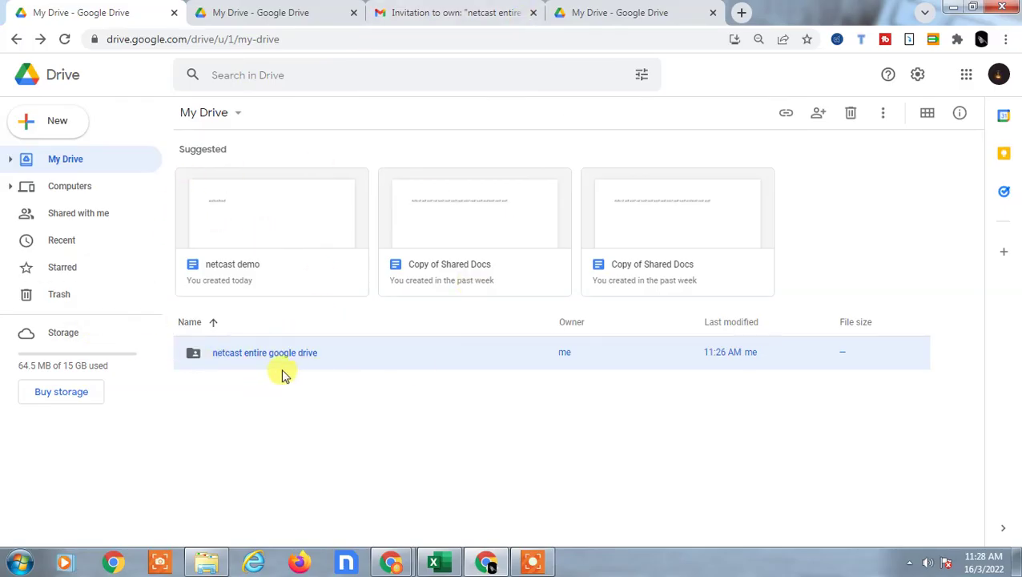
pyautogui.click(64, 164)
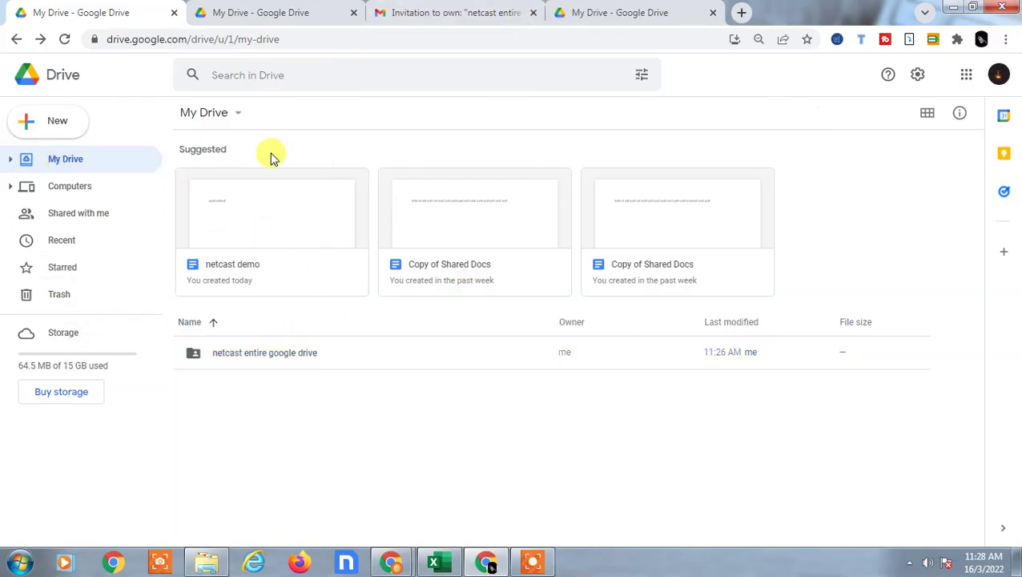
# Step: Compare My Drive in both accounts to check where the netcast entire google drive folder is held
pyautogui.click(264, 9)
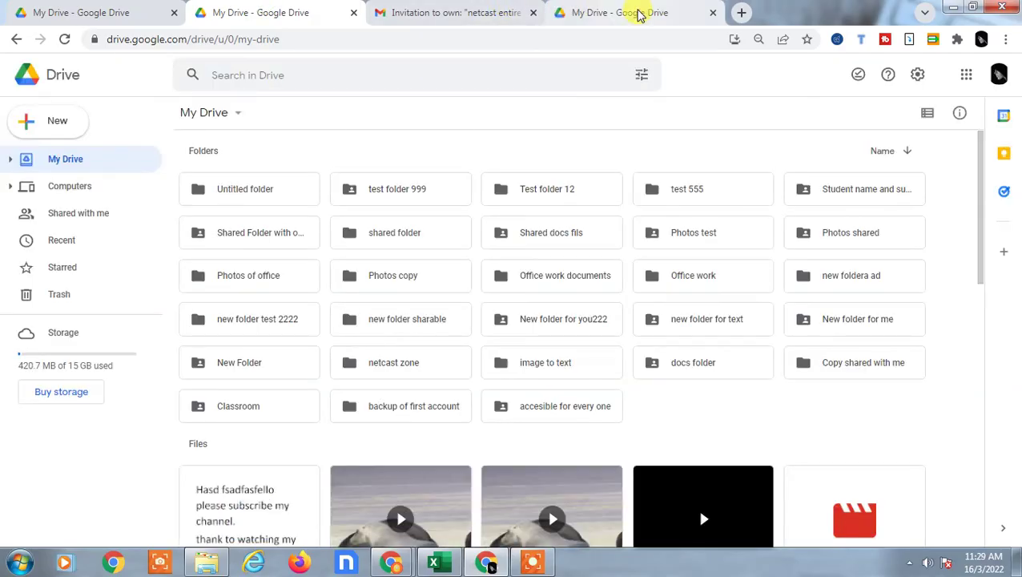
pyautogui.click(448, 12)
pyautogui.hotkey('ctrl', '1')
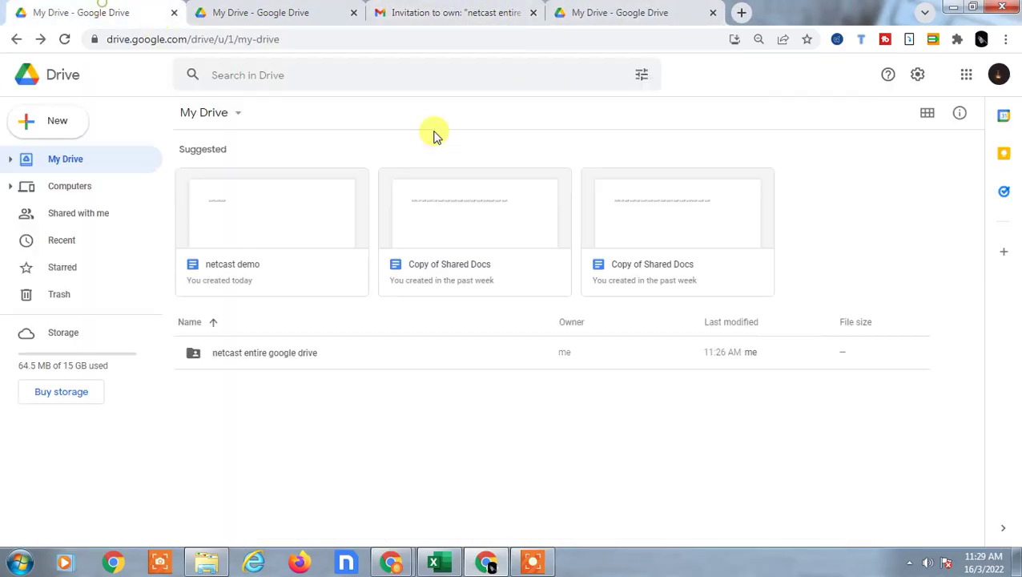
pyautogui.click(276, 361)
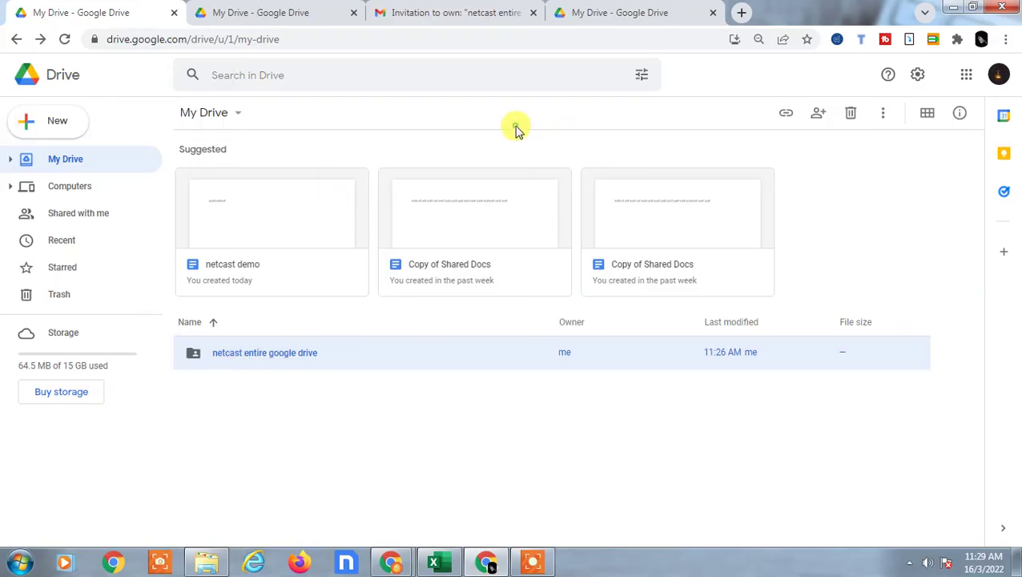
pyautogui.click(234, 12)
pyautogui.click(651, 9)
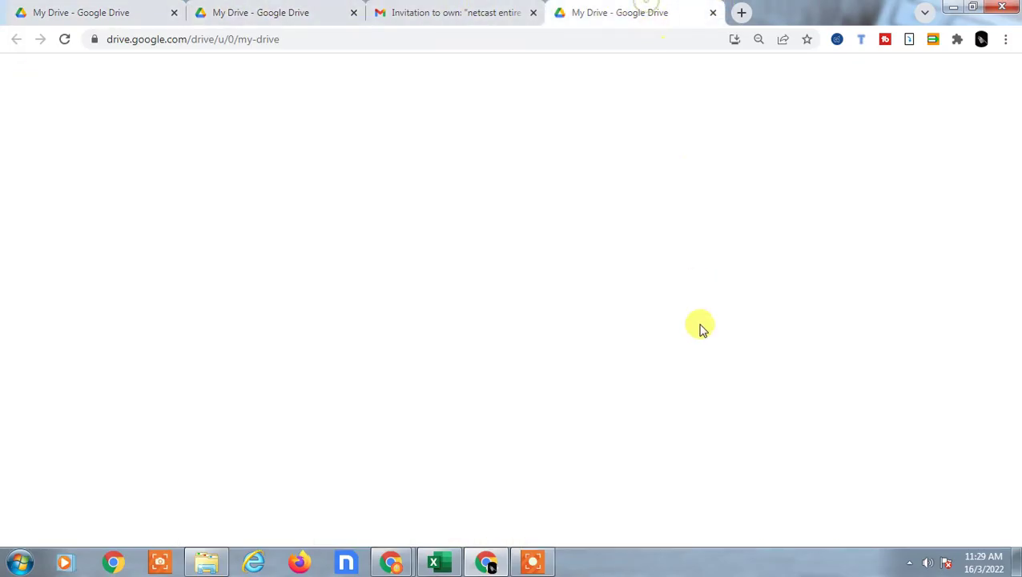